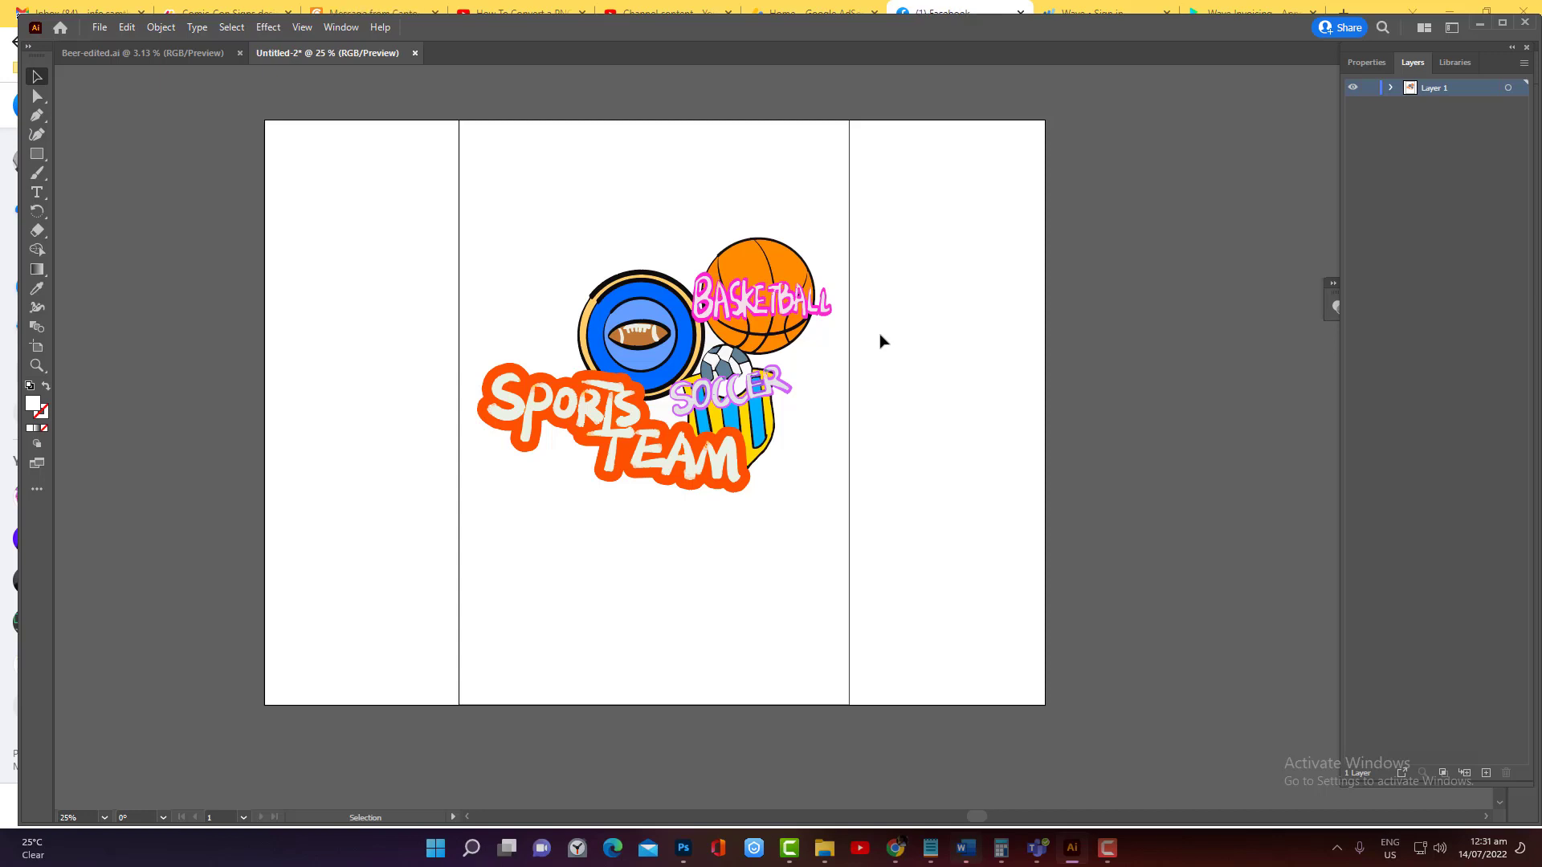
Move the artboard with its sports artwork into the upper-left corner of the canvas using the Artboard tool
left_click(37, 347)
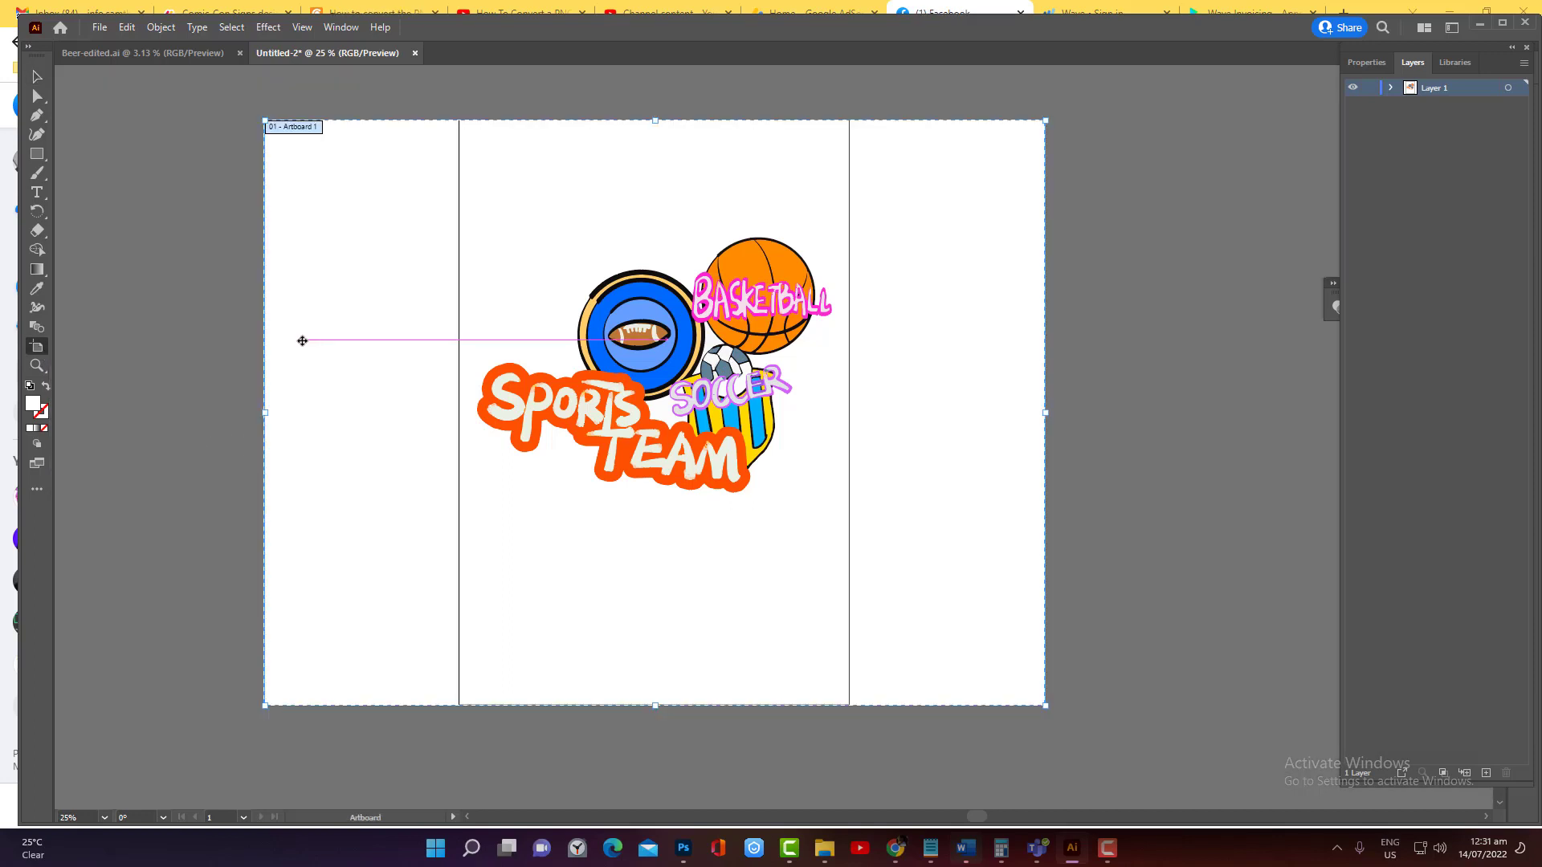
key("ctrl+minus")
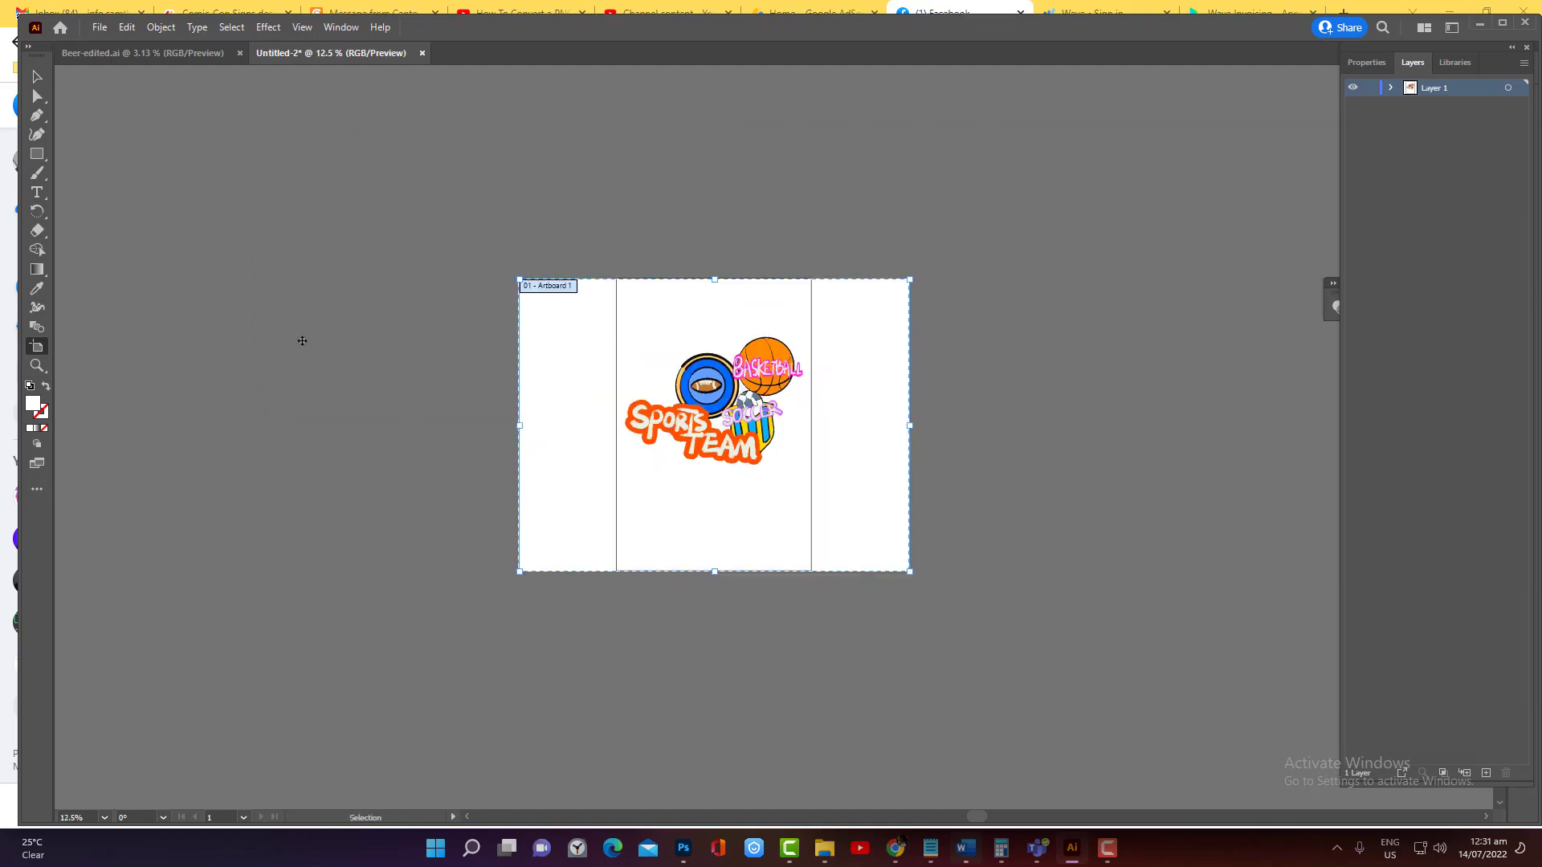
key("ctrl+minus")
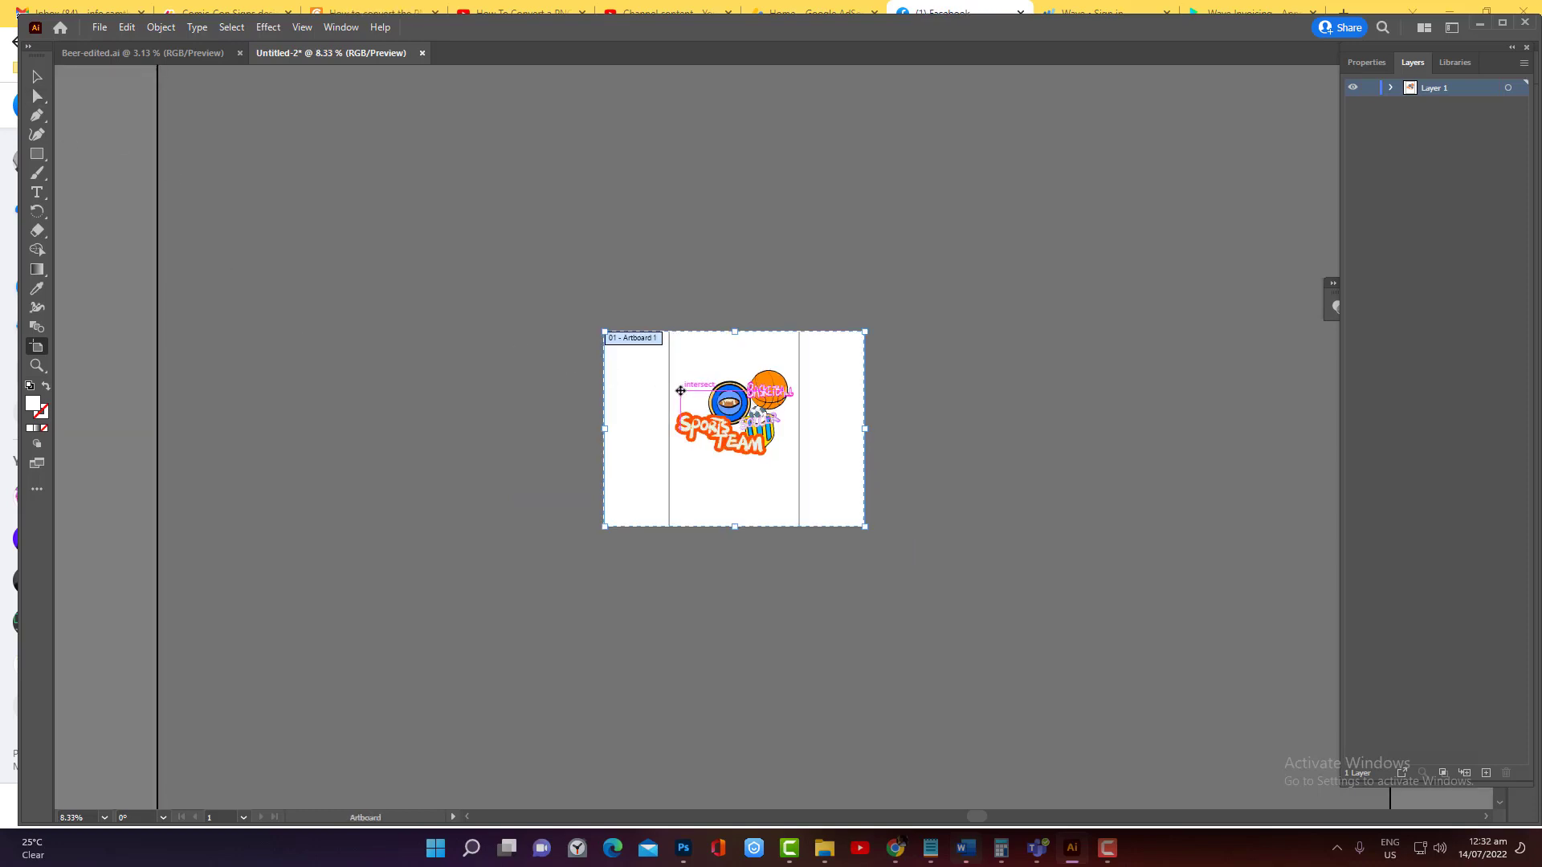
left_click_drag(678, 384, 243, 133)
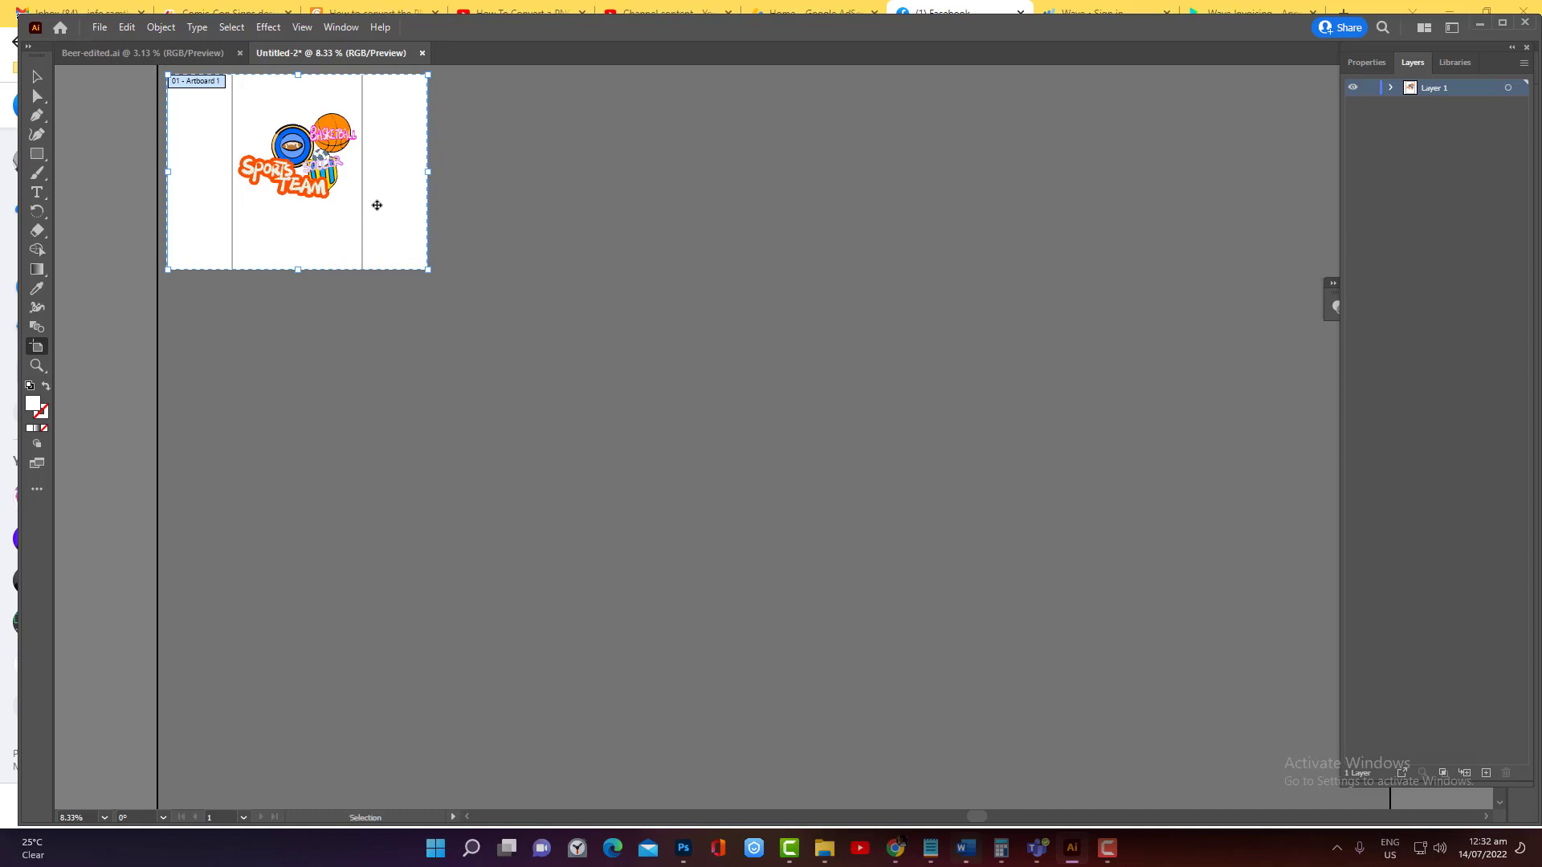
Duplicate the artboard with its artwork three times and space the copies out in a row beside the original
key("v")
key("ctrl+c")
key("ctrl+v")
mouse_move(551, 227)
left_mouse_down()
mouse_move(544, 203)
mouse_move(570, 211)
left_mouse_up()
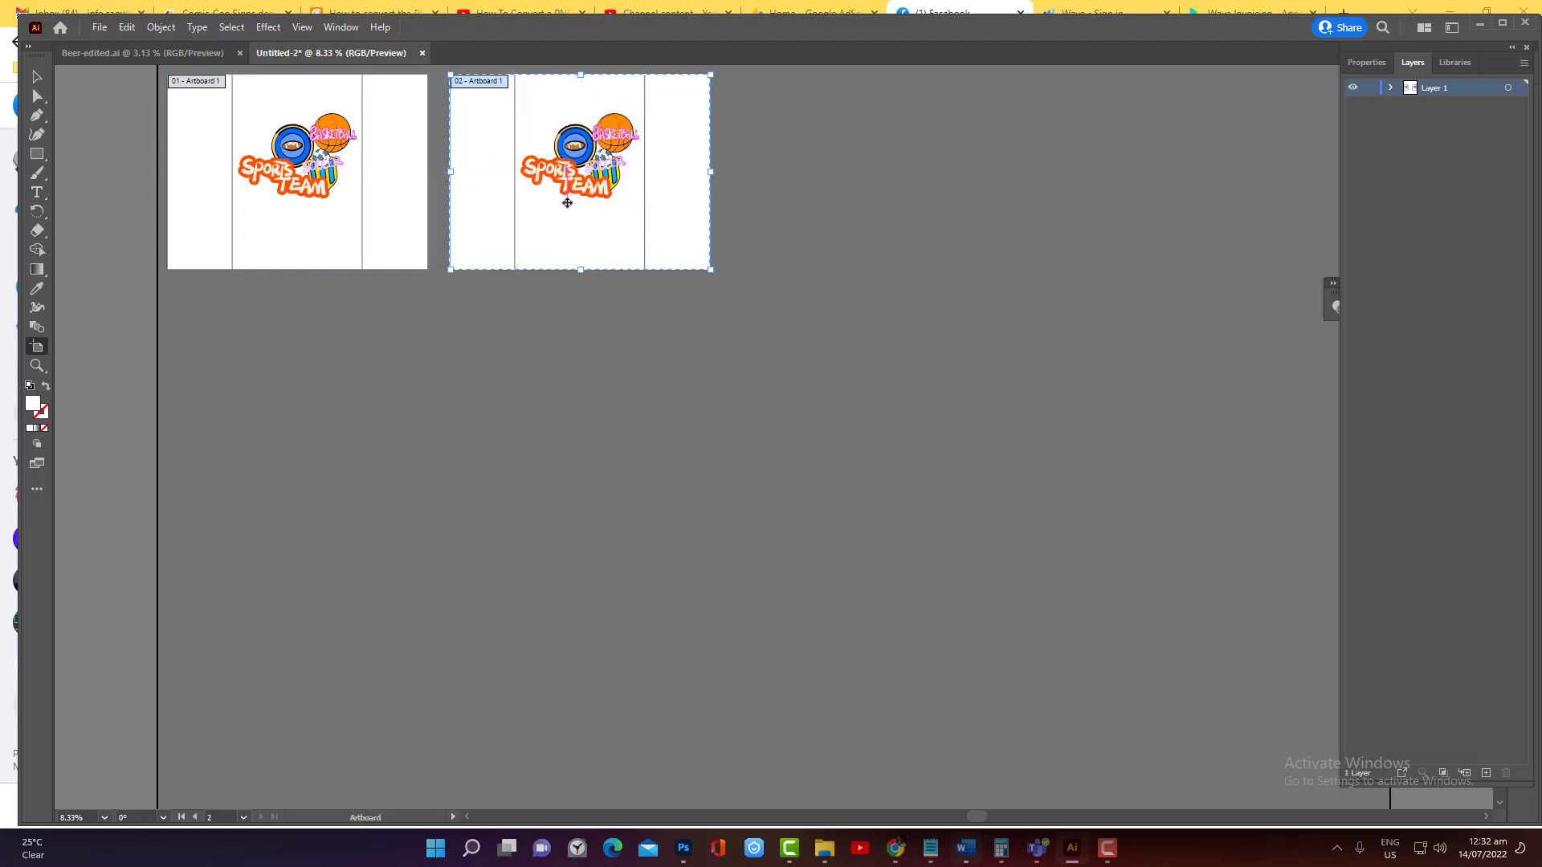
key("ctrl+v")
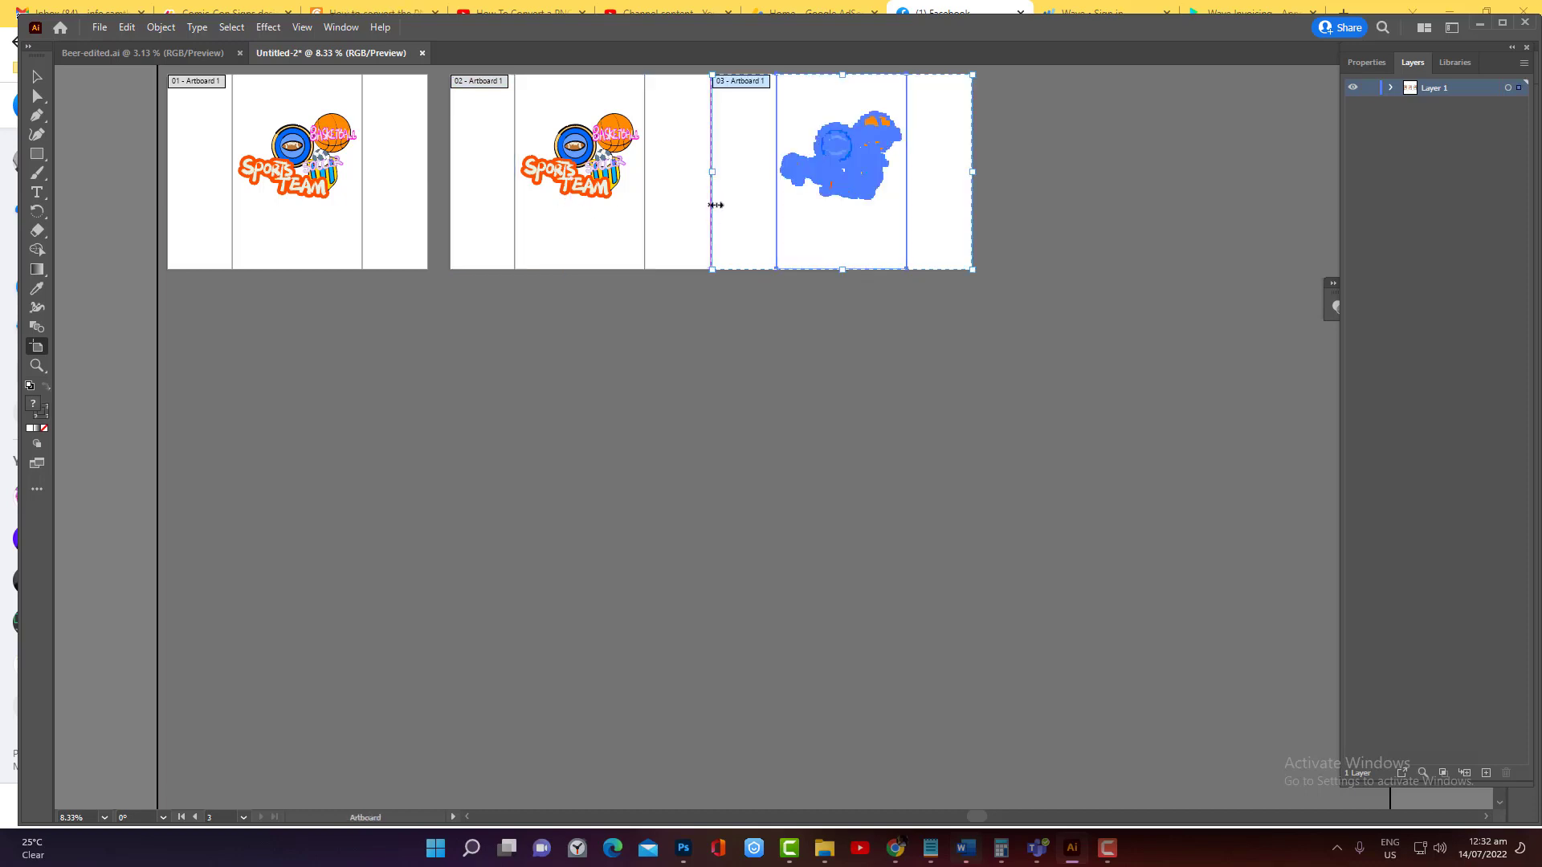
mouse_move(751, 193)
left_mouse_down()
mouse_move(783, 191)
mouse_move(770, 199)
left_mouse_up()
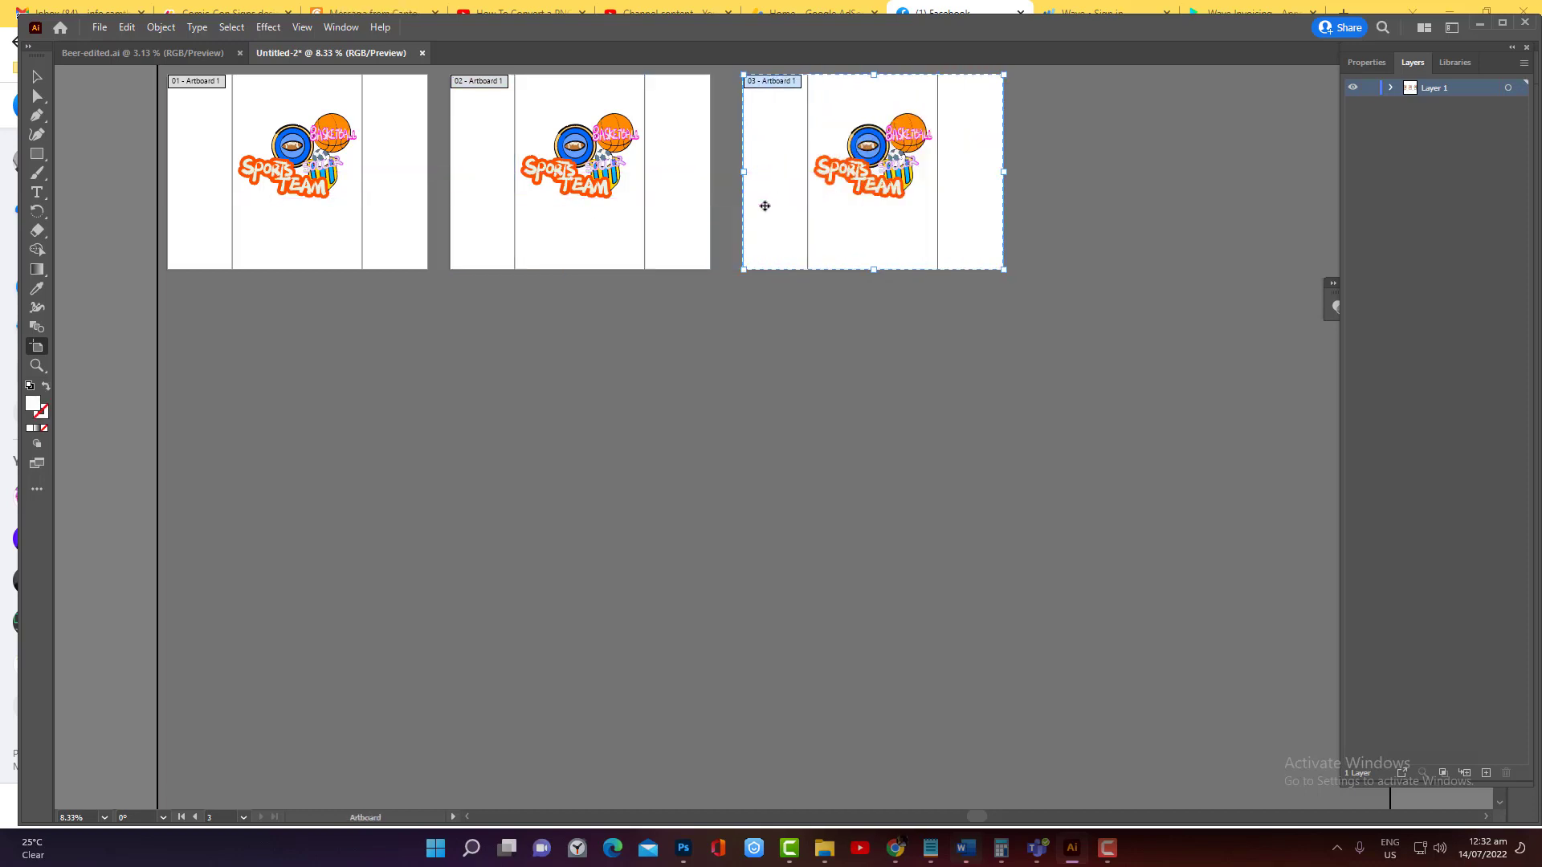
key("ctrl+v")
left_click_drag(1050, 242, 1121, 239)
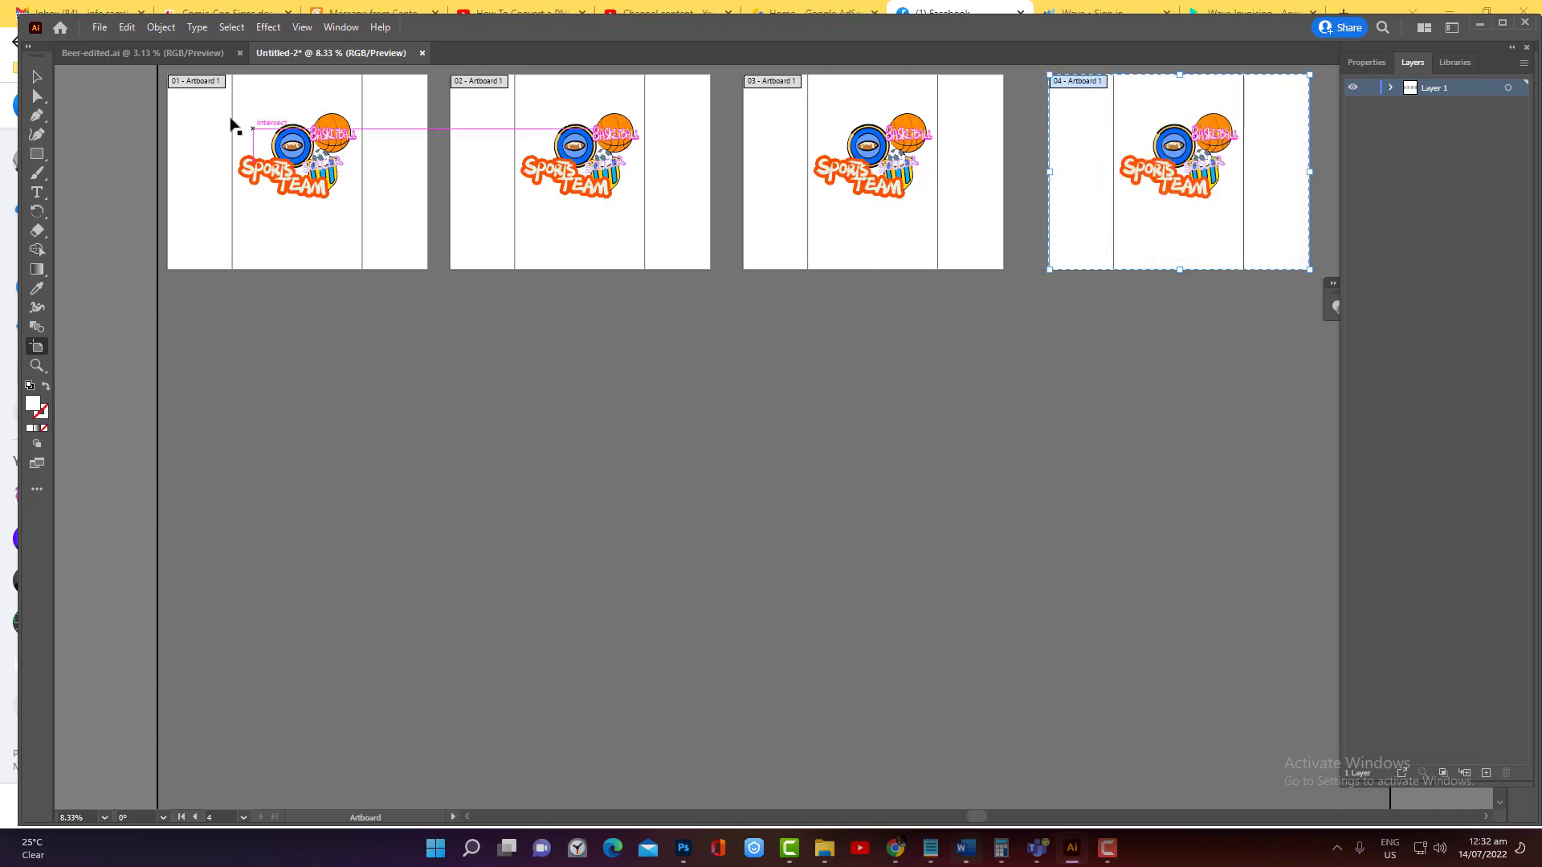
Rename the first artboard in the row as "Sports team"
left_click(205, 82)
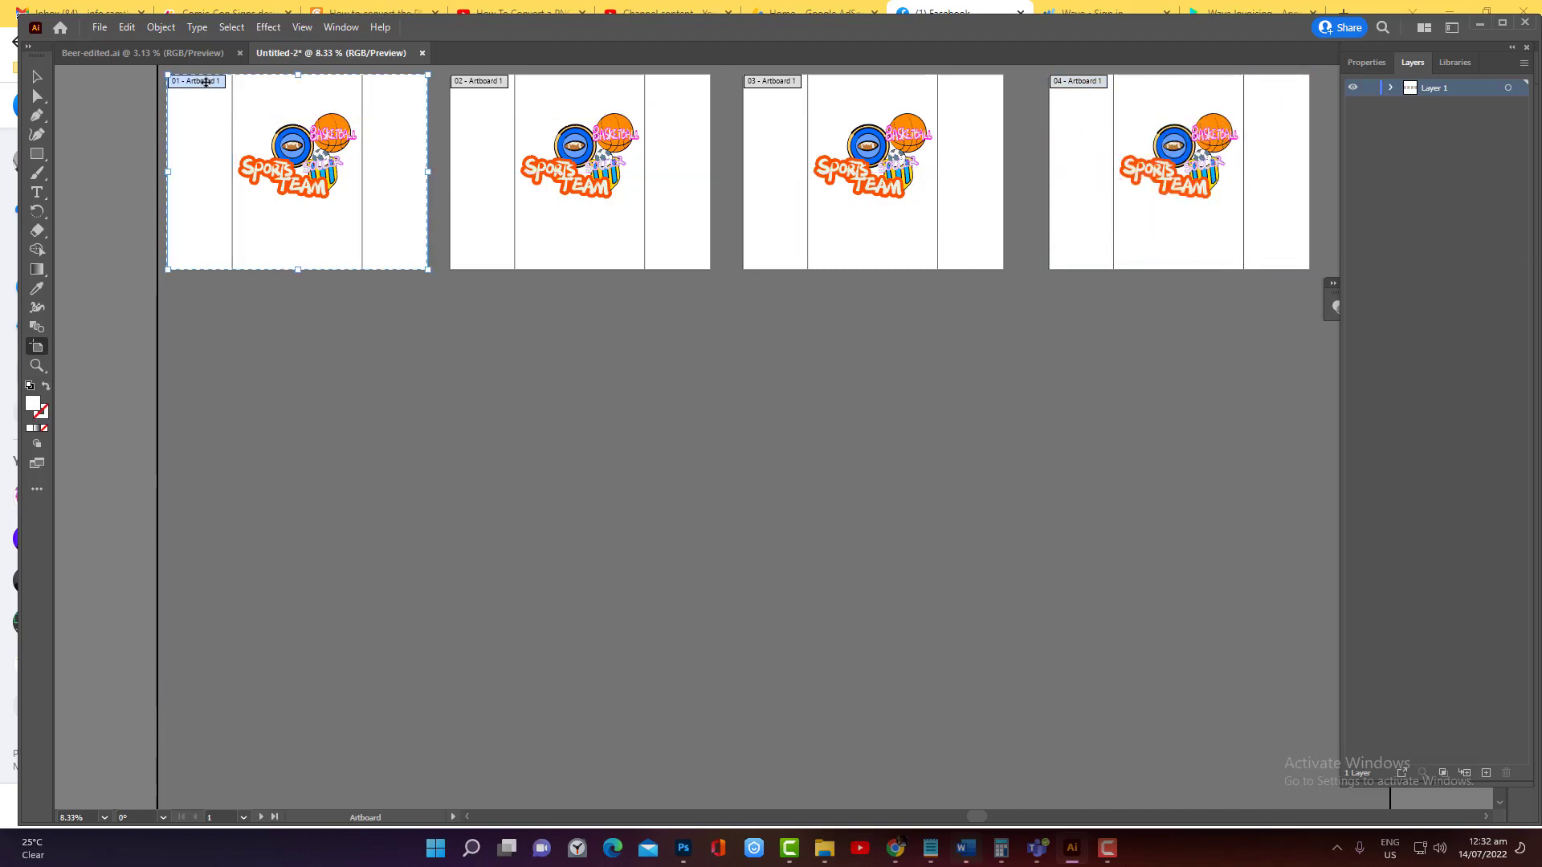
double_click(206, 82)
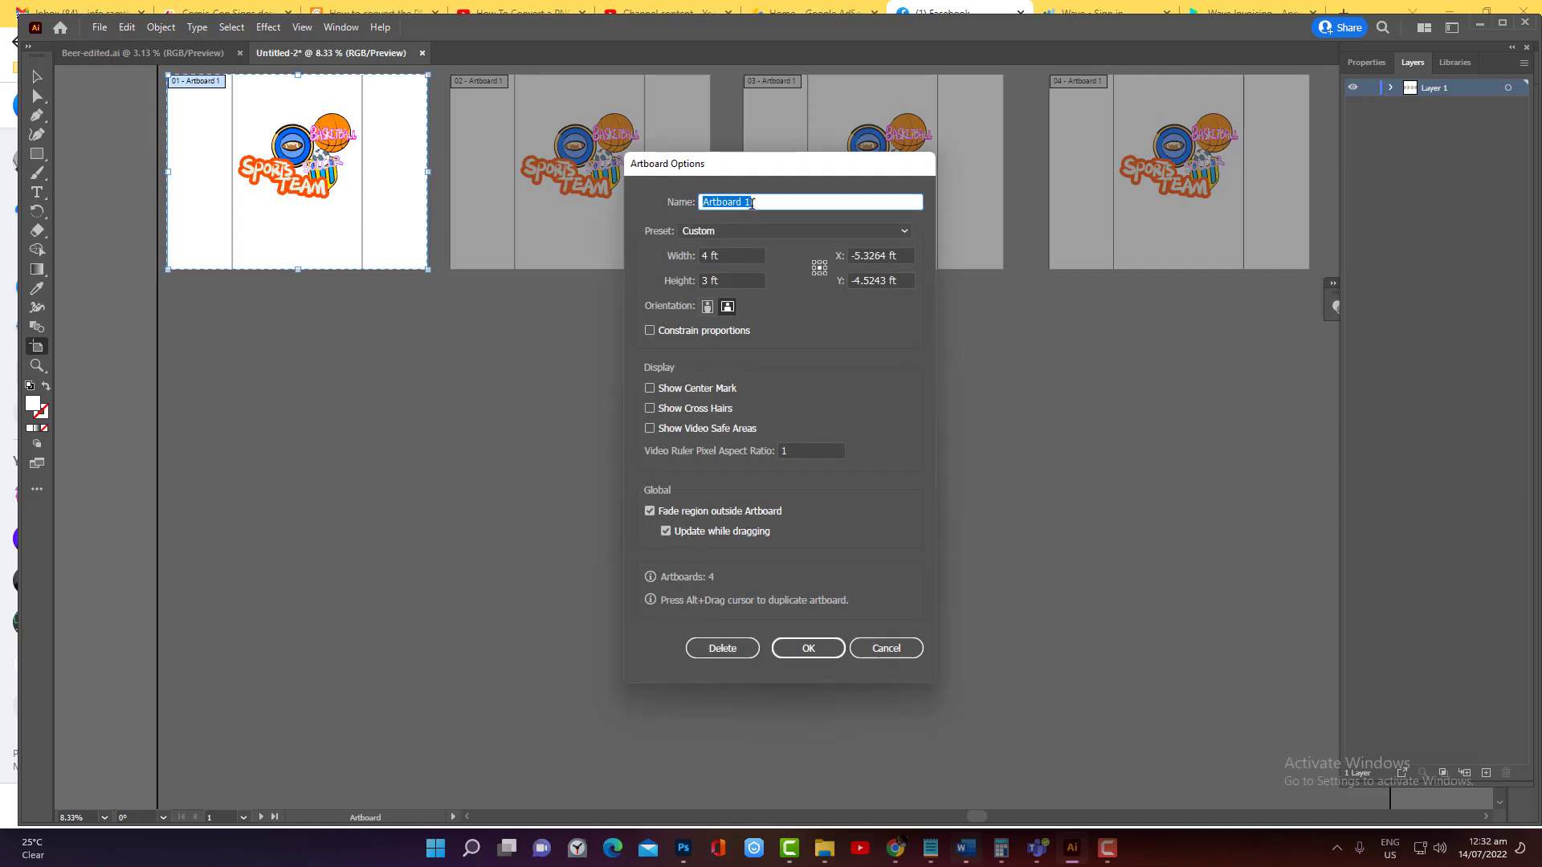
type("Sports team")
key("ctrl+a")
left_click(808, 648)
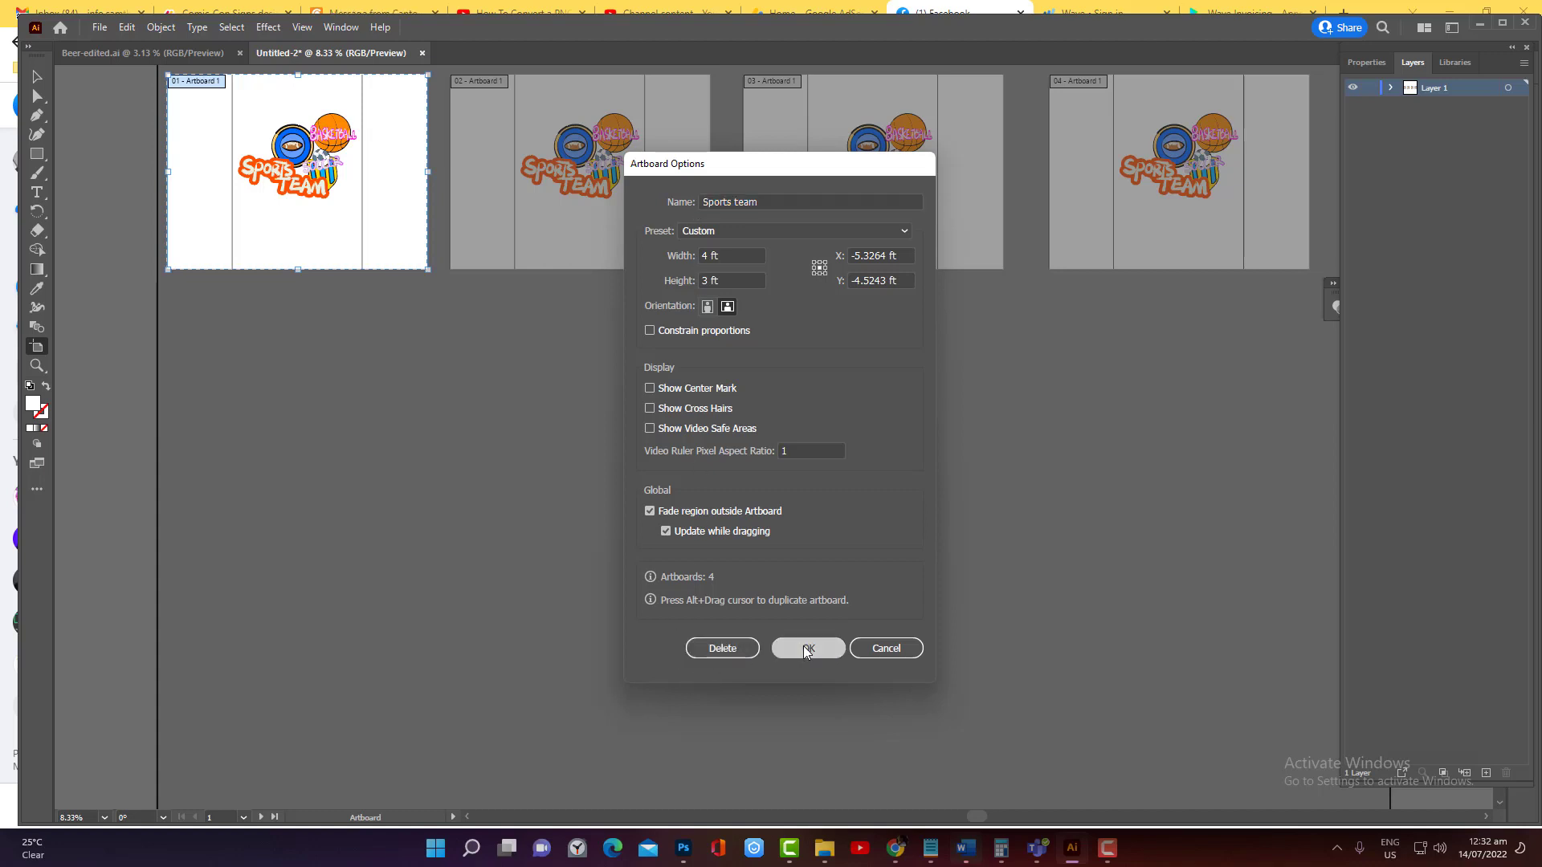
Rename the second artboard in the row as "Phone"
left_click(465, 88)
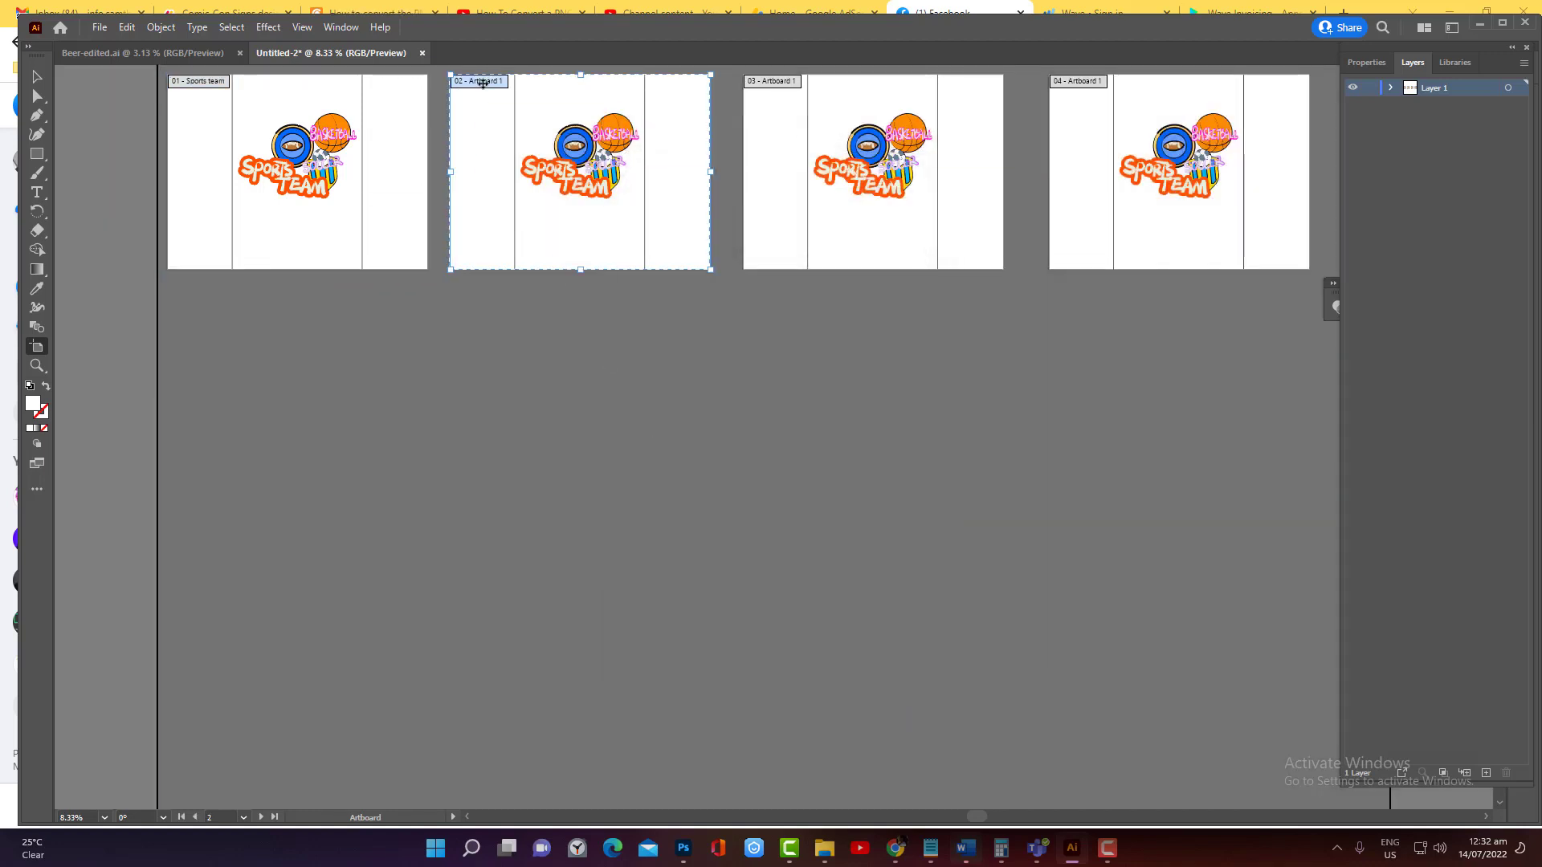
double_click(491, 91)
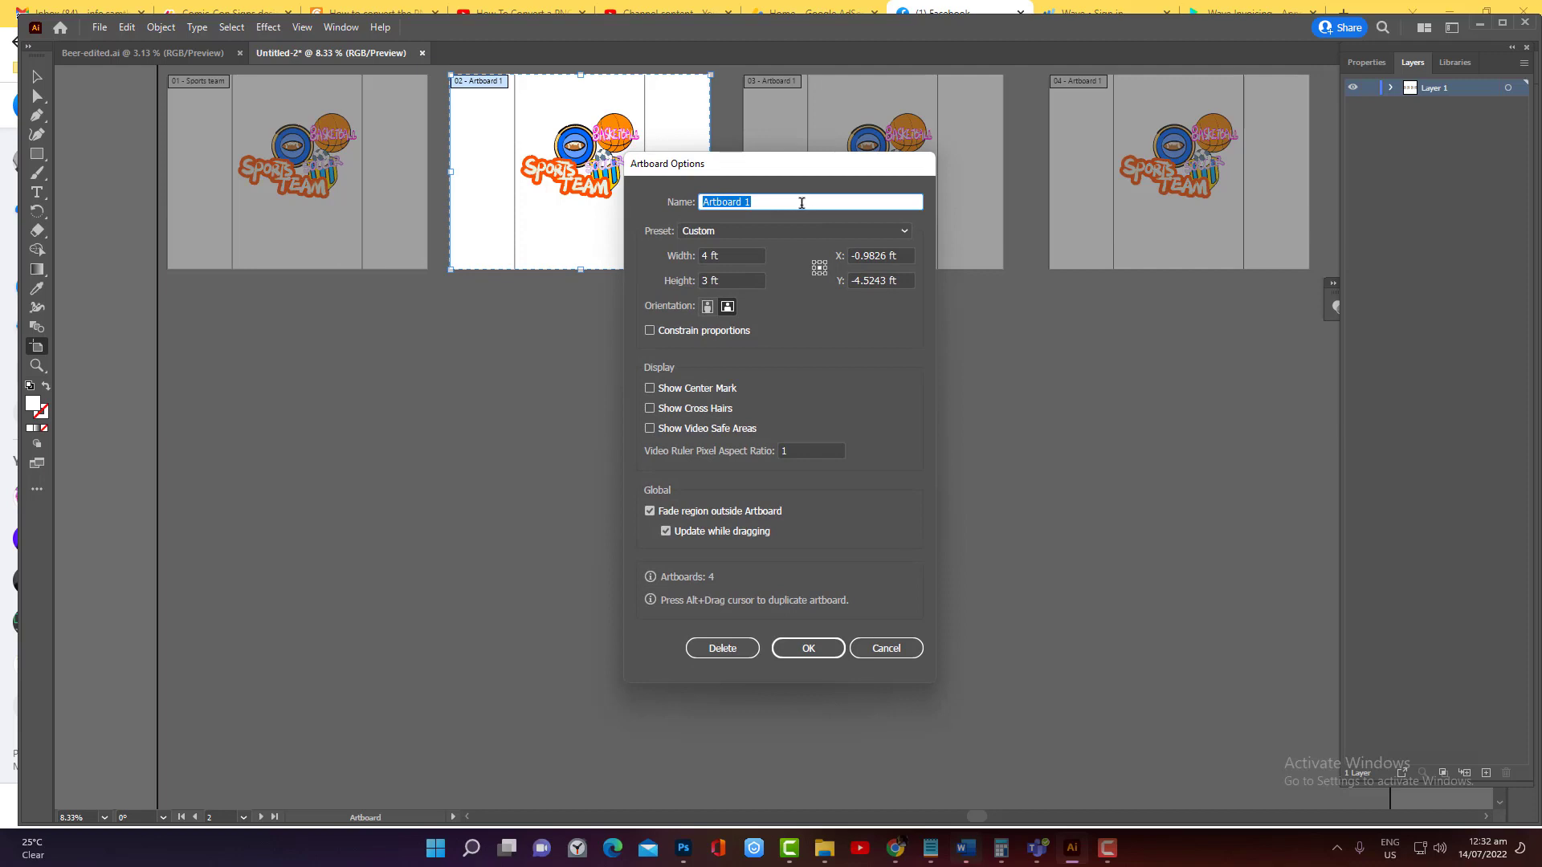
type("Phone")
left_click(808, 648)
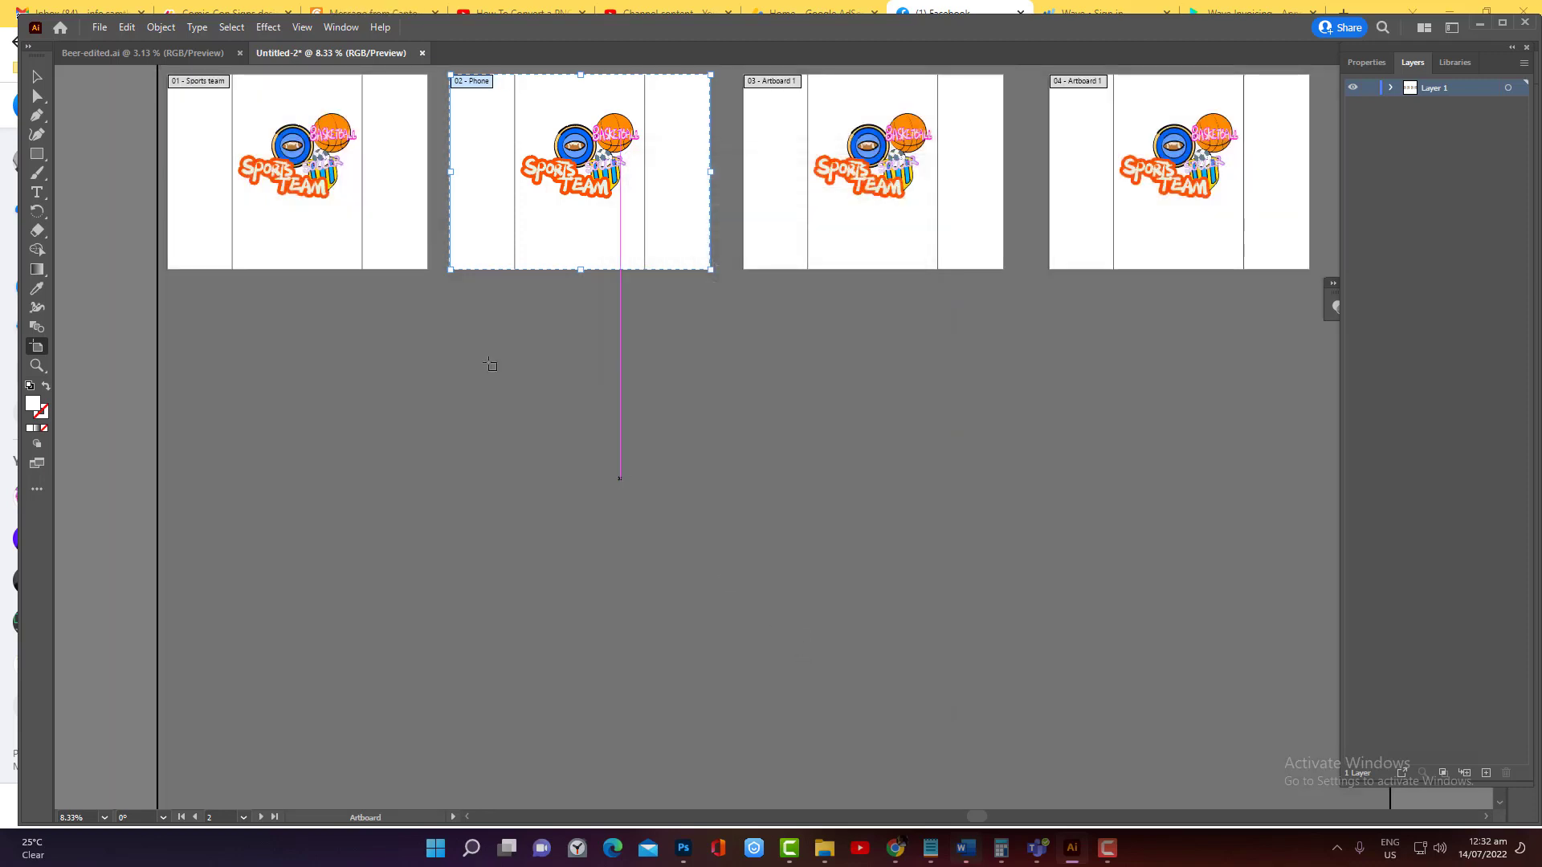
Check the artwork in Beer-edited.ai, return to Untitled-2 and rename the third artboard as "Beer"
left_click(153, 53)
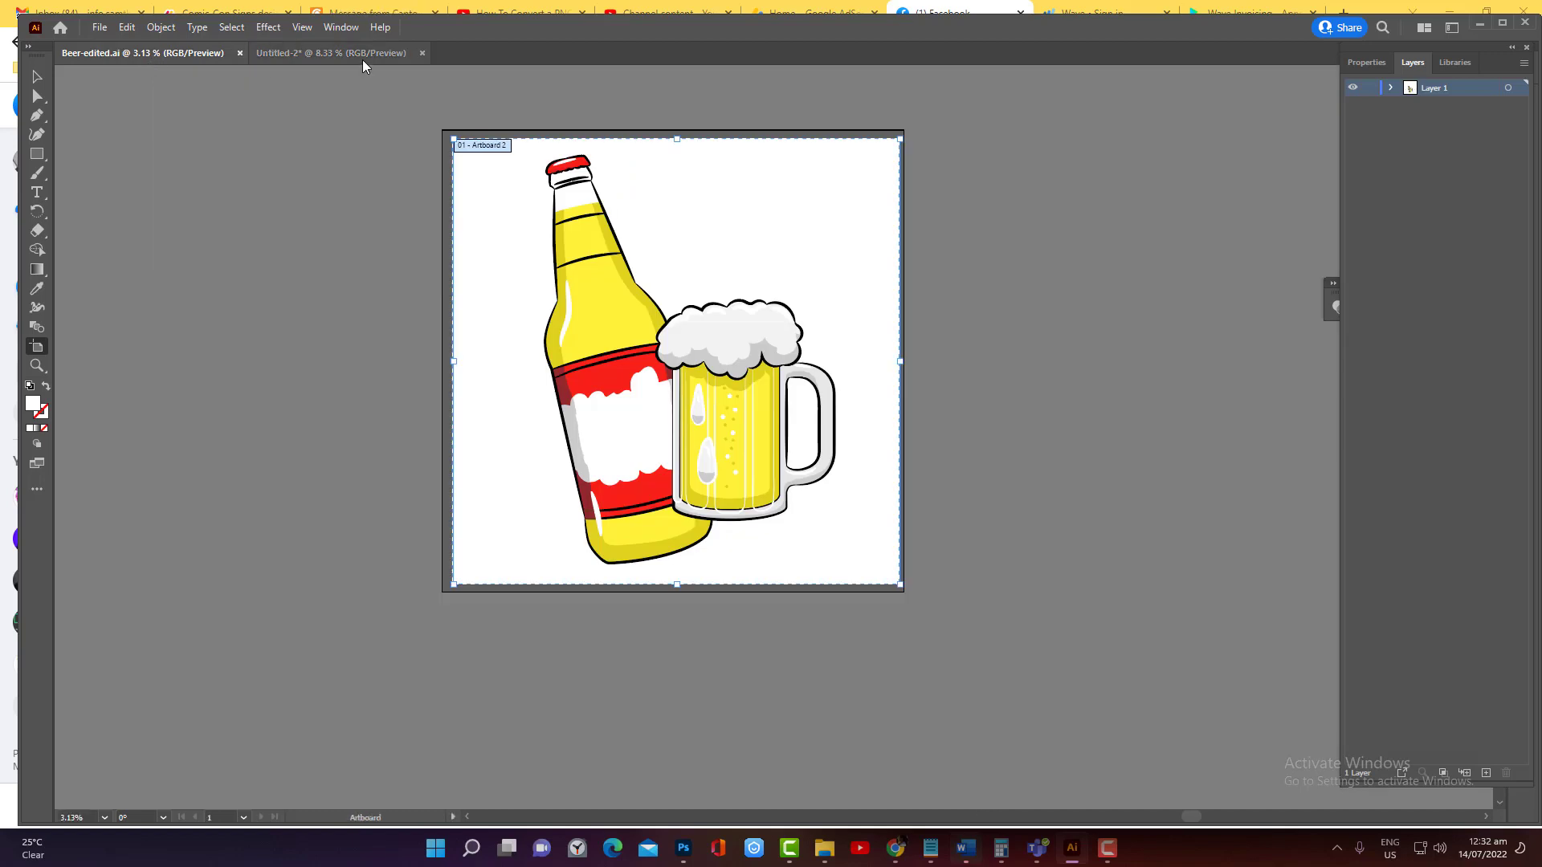
left_click(331, 53)
left_click(771, 80)
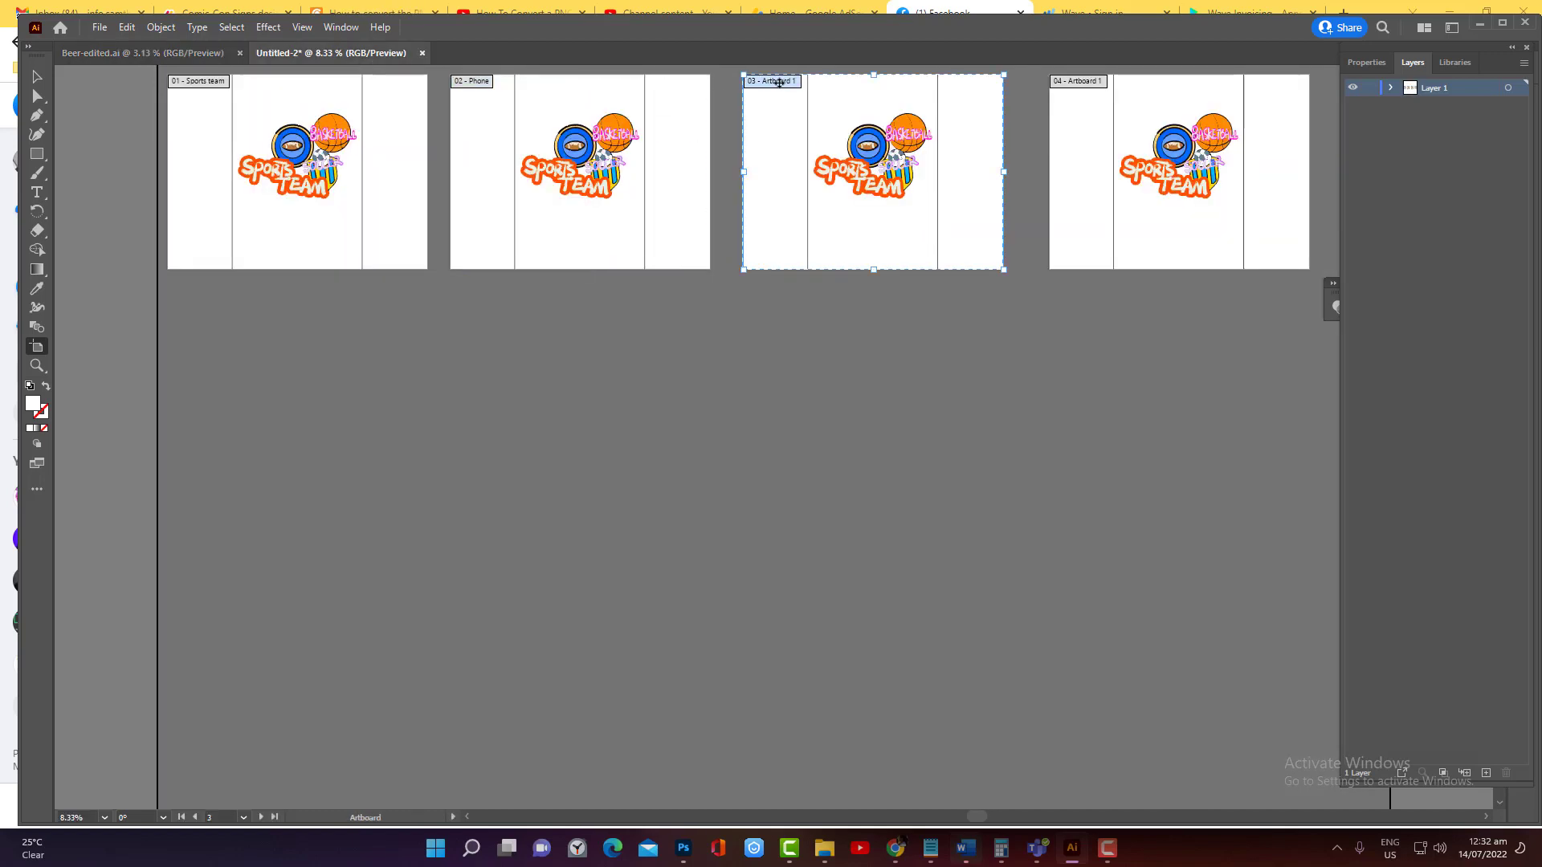
double_click(779, 83)
type("Bee")
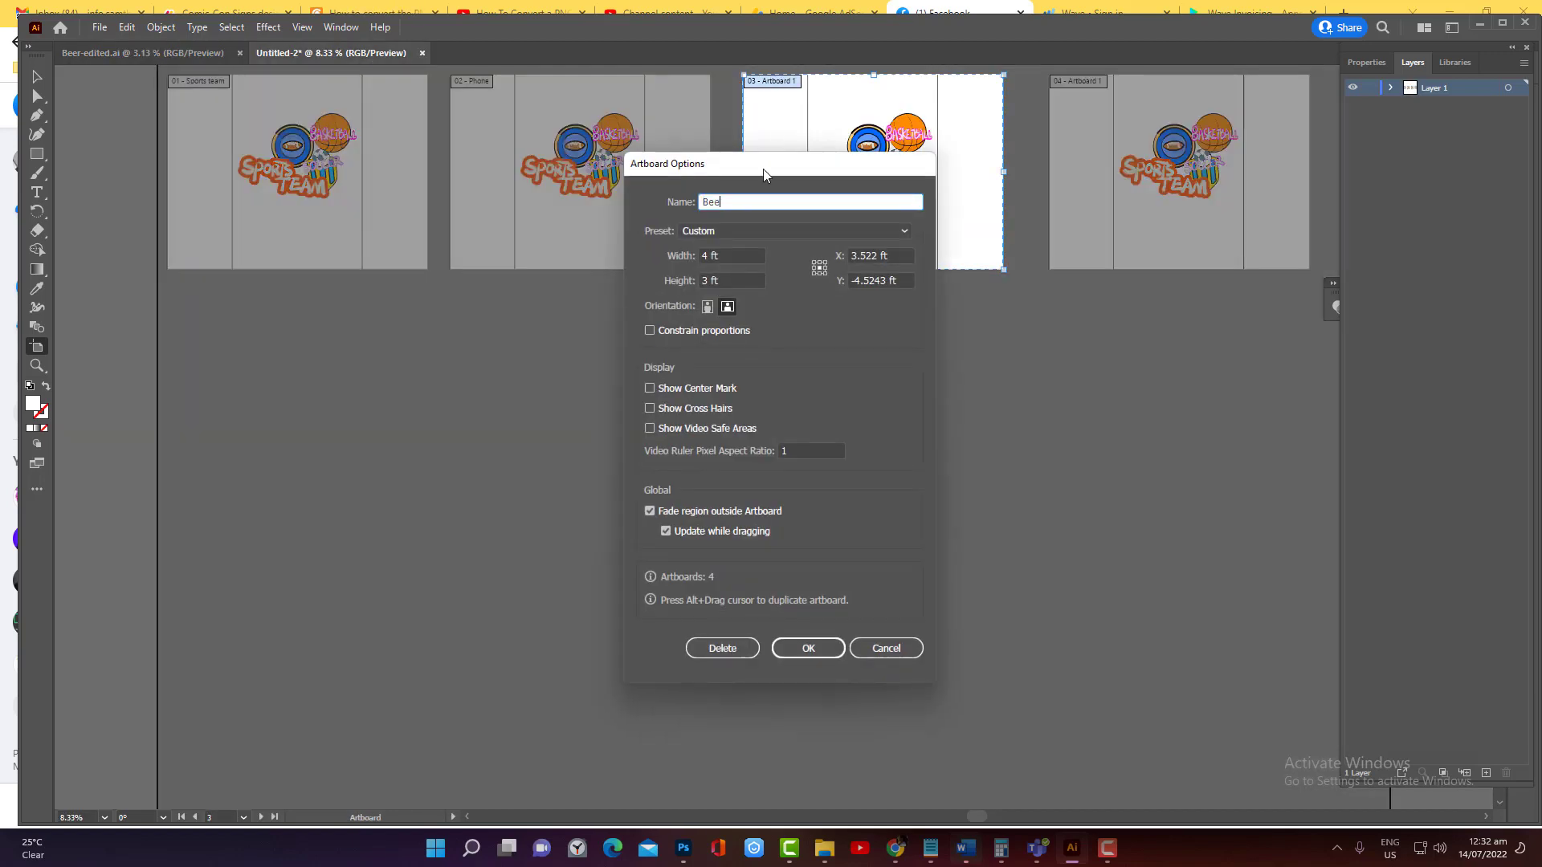
type("r")
left_click(808, 648)
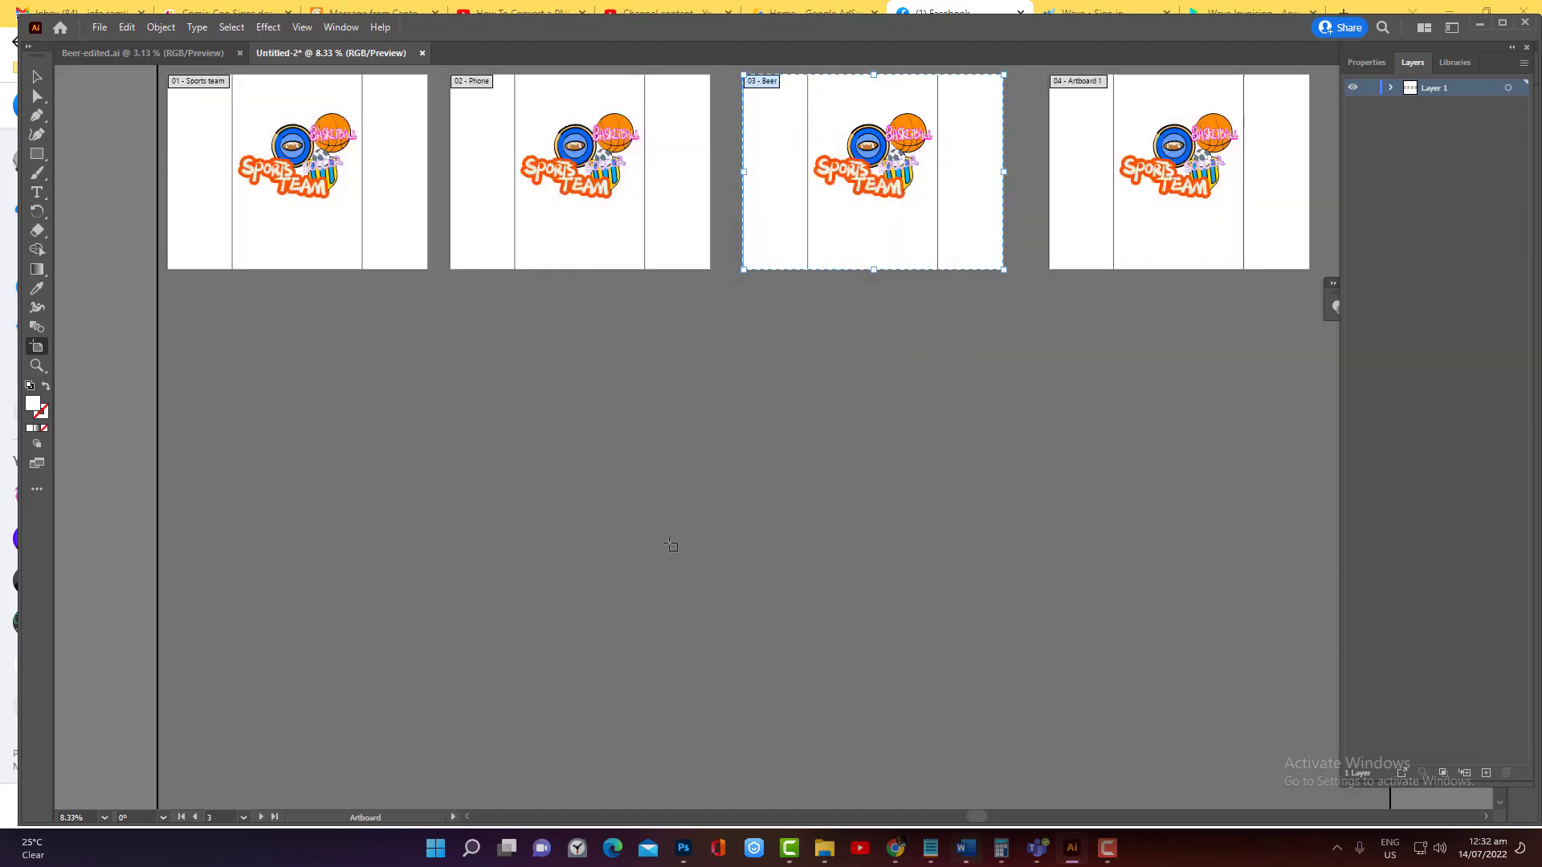
Switch to the Beer-edited.ai document and try to move its artboard together with the beer artwork
left_click(190, 51)
left_click(531, 182)
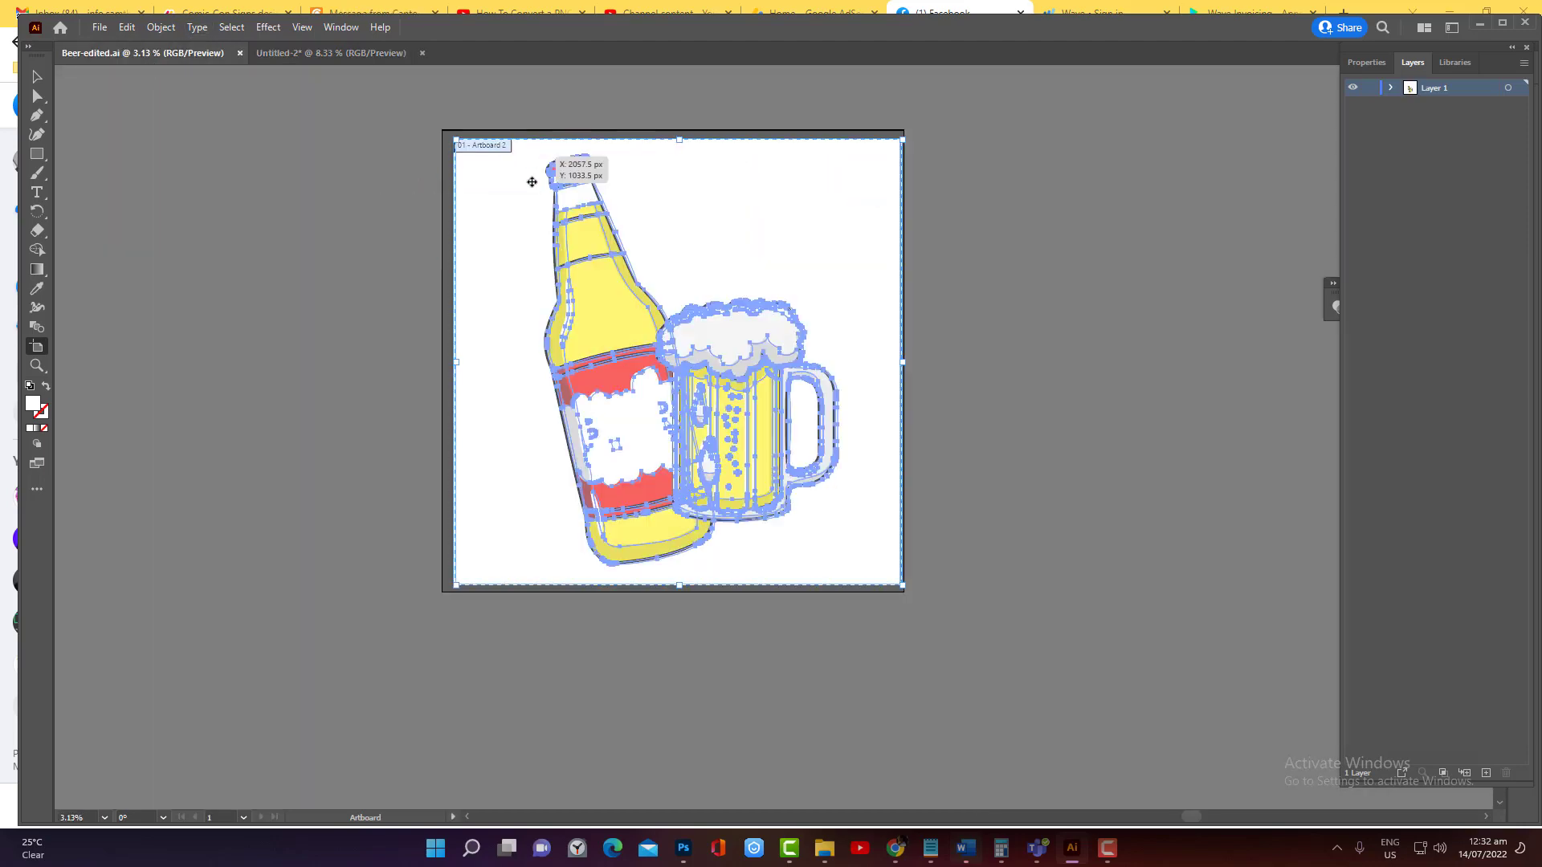
left_click_drag(532, 181, 519, 166)
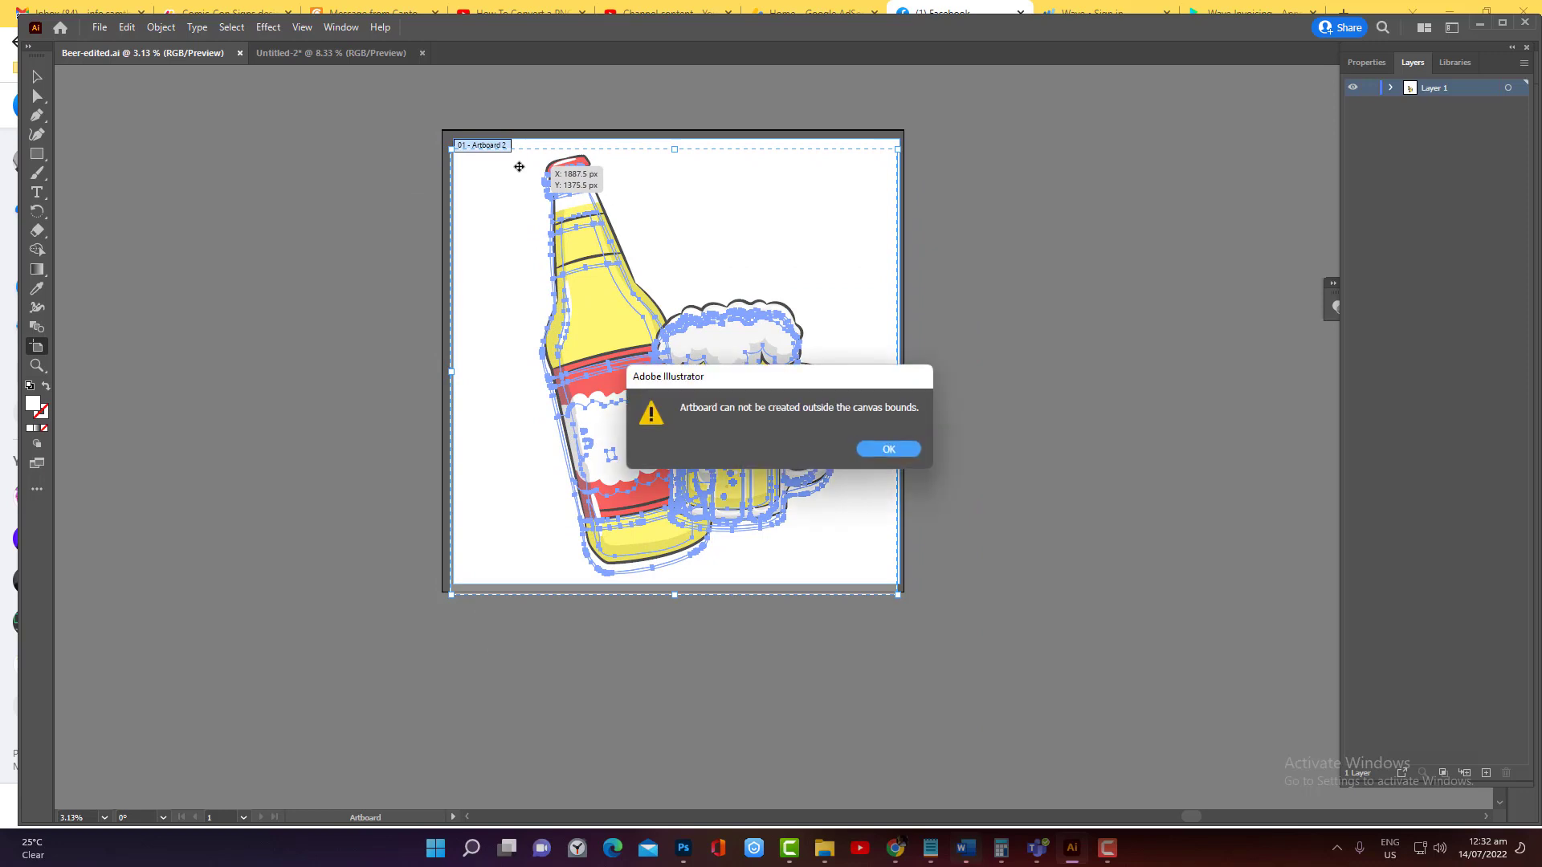
left_click(885, 449)
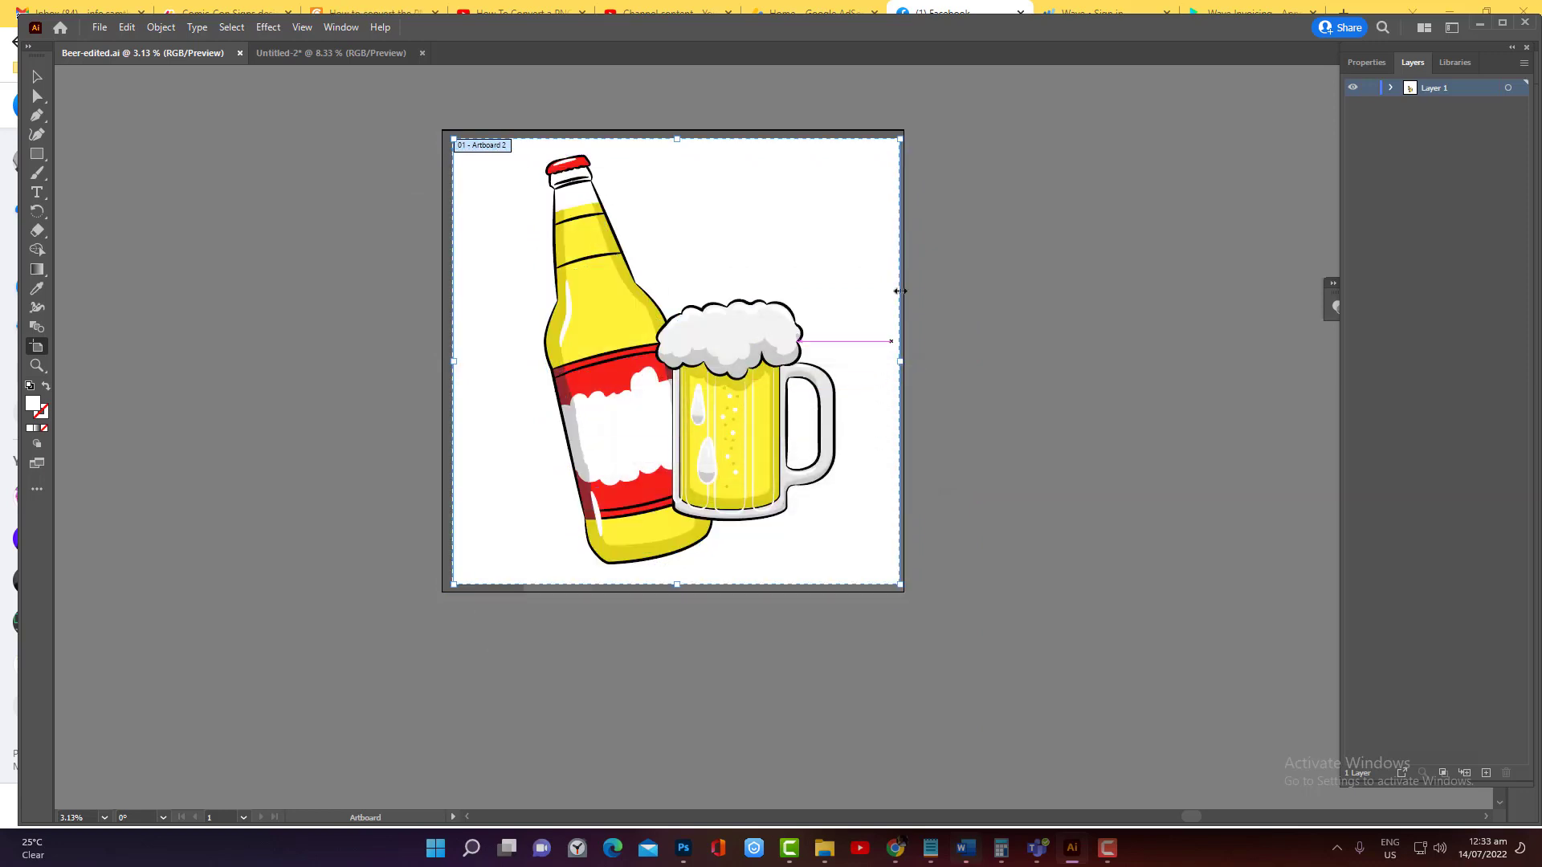
left_click(37, 77)
left_click_drag(485, 148, 853, 564)
left_click(230, 443)
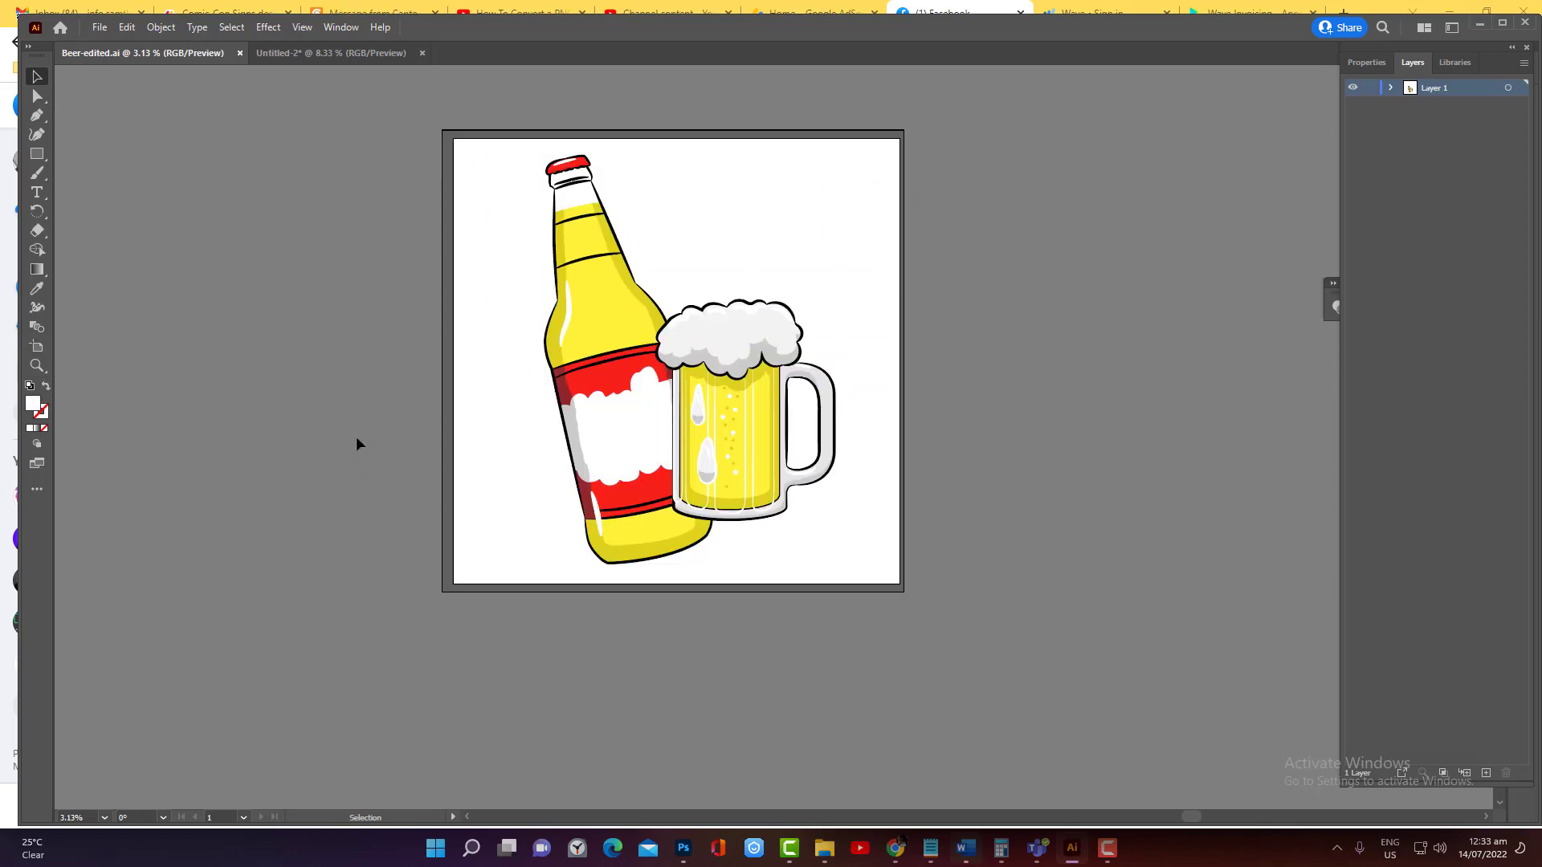
left_click(36, 348)
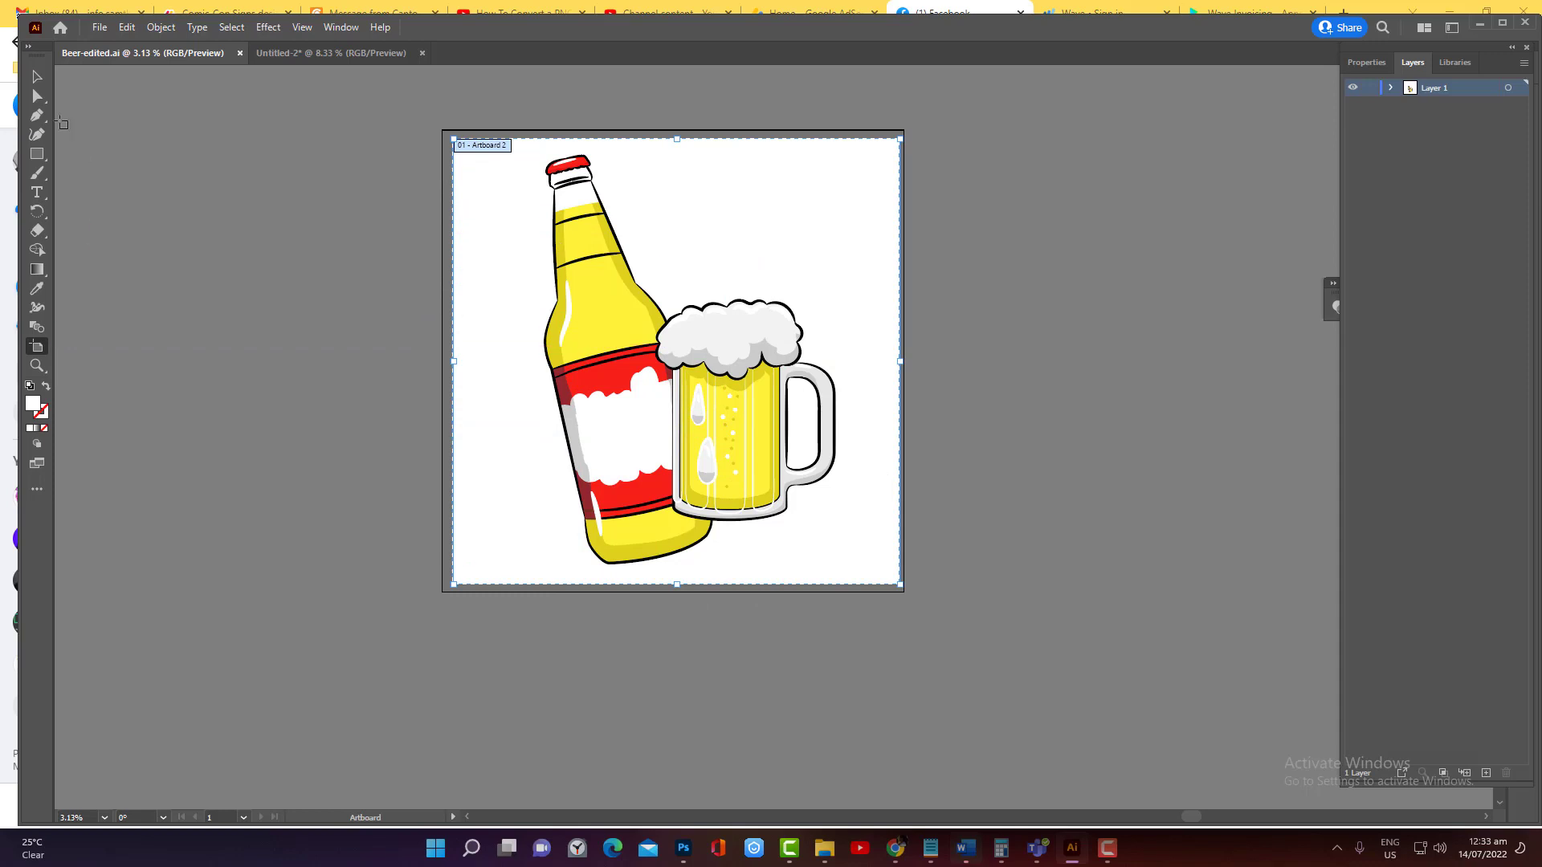
Select the whole beer bottle and mug artwork and cut it from its artboard
left_click(40, 80)
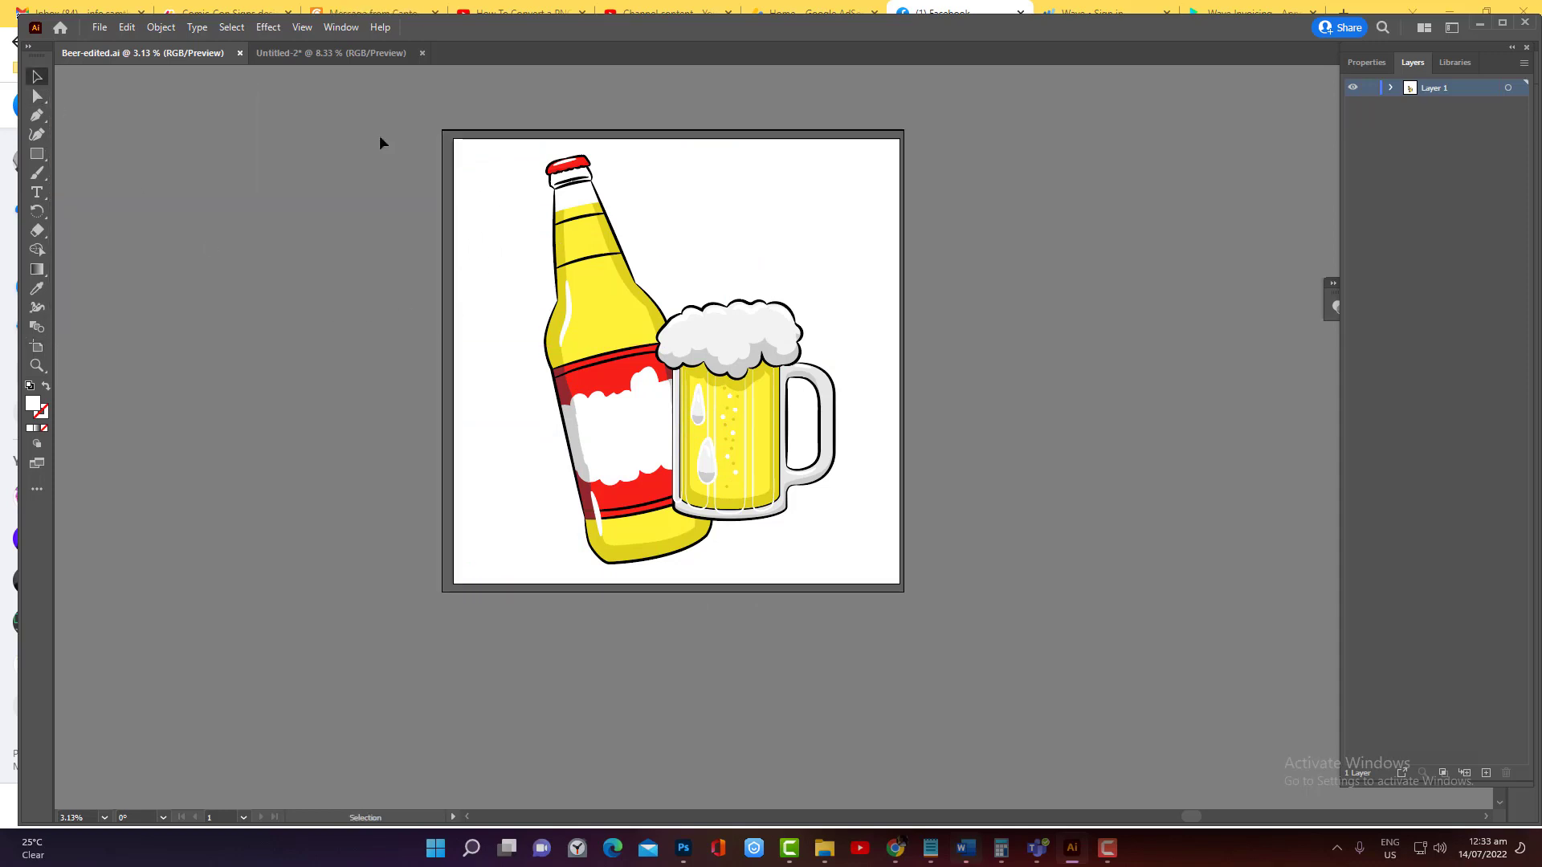
left_click_drag(430, 141, 869, 623)
key("ctrl+x")
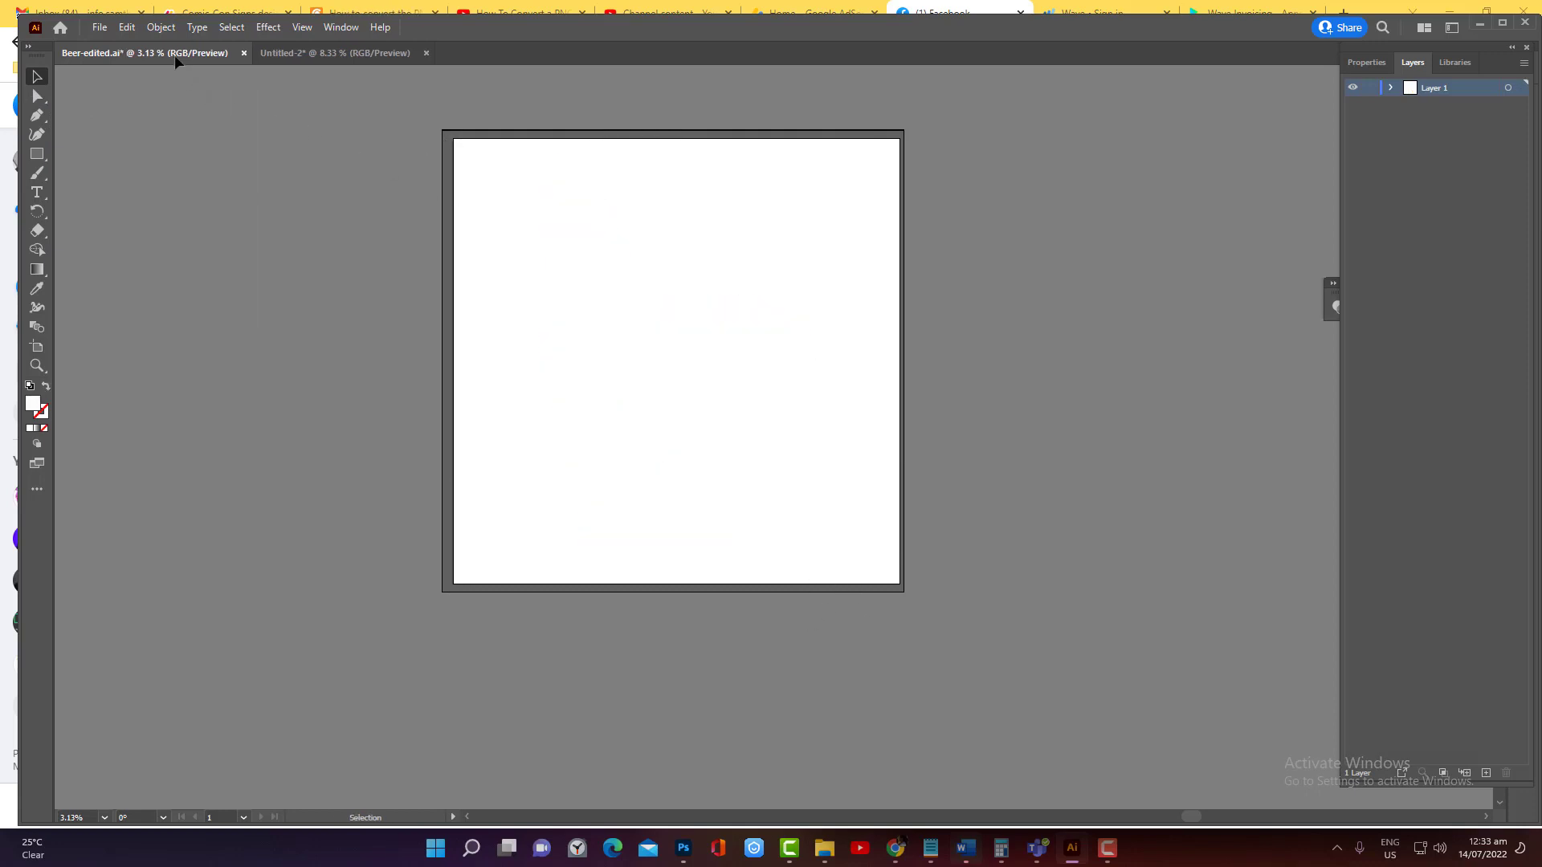
Return to Untitled-2 and delete the sports team artwork from the Phone artboard, keeping its centre rectangle
left_click(310, 55)
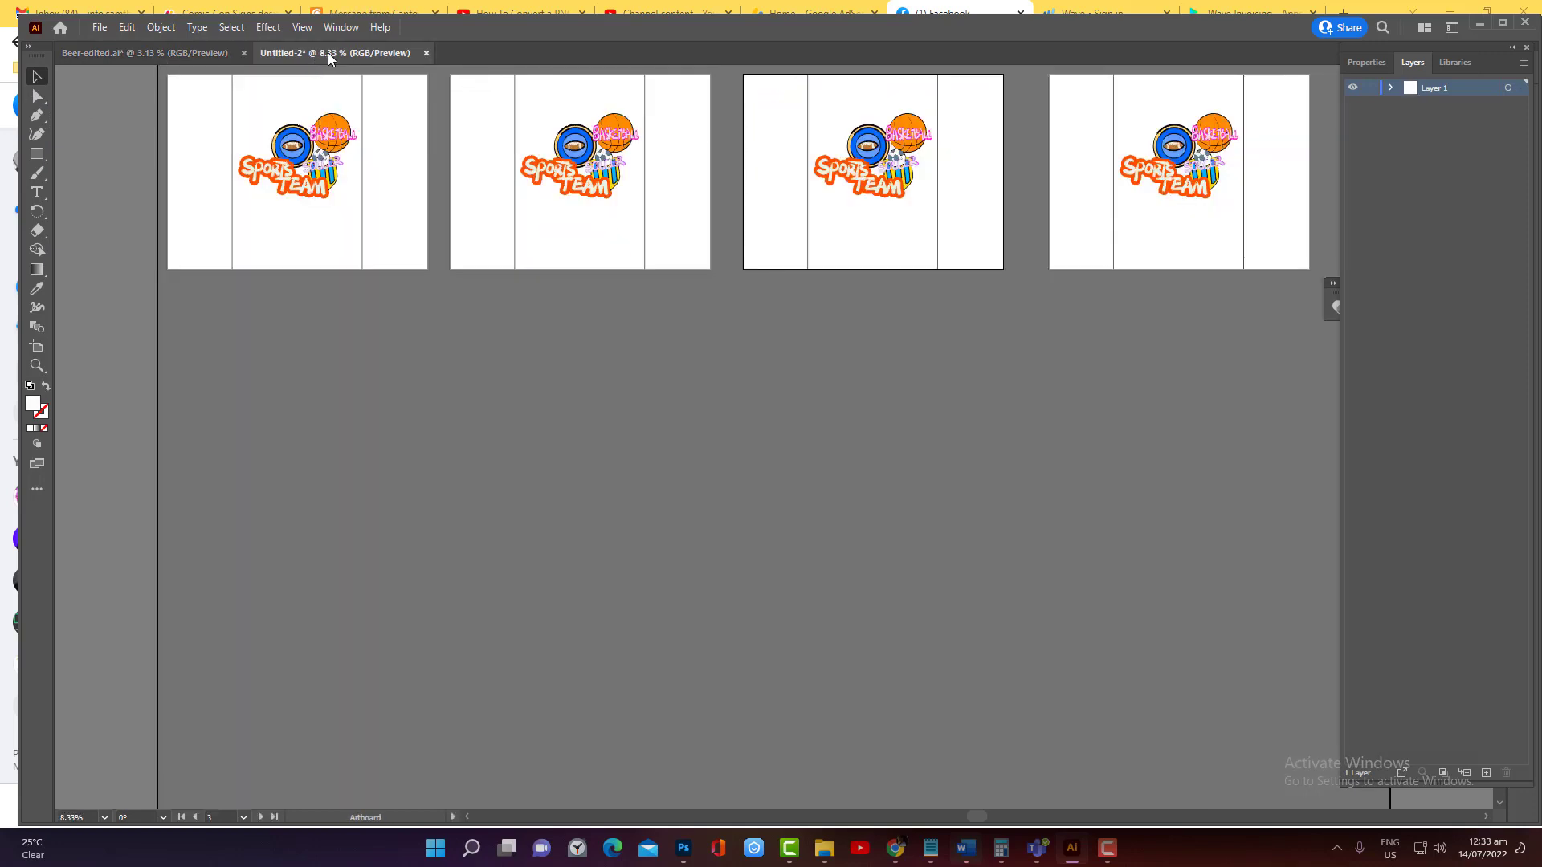
left_click(538, 98)
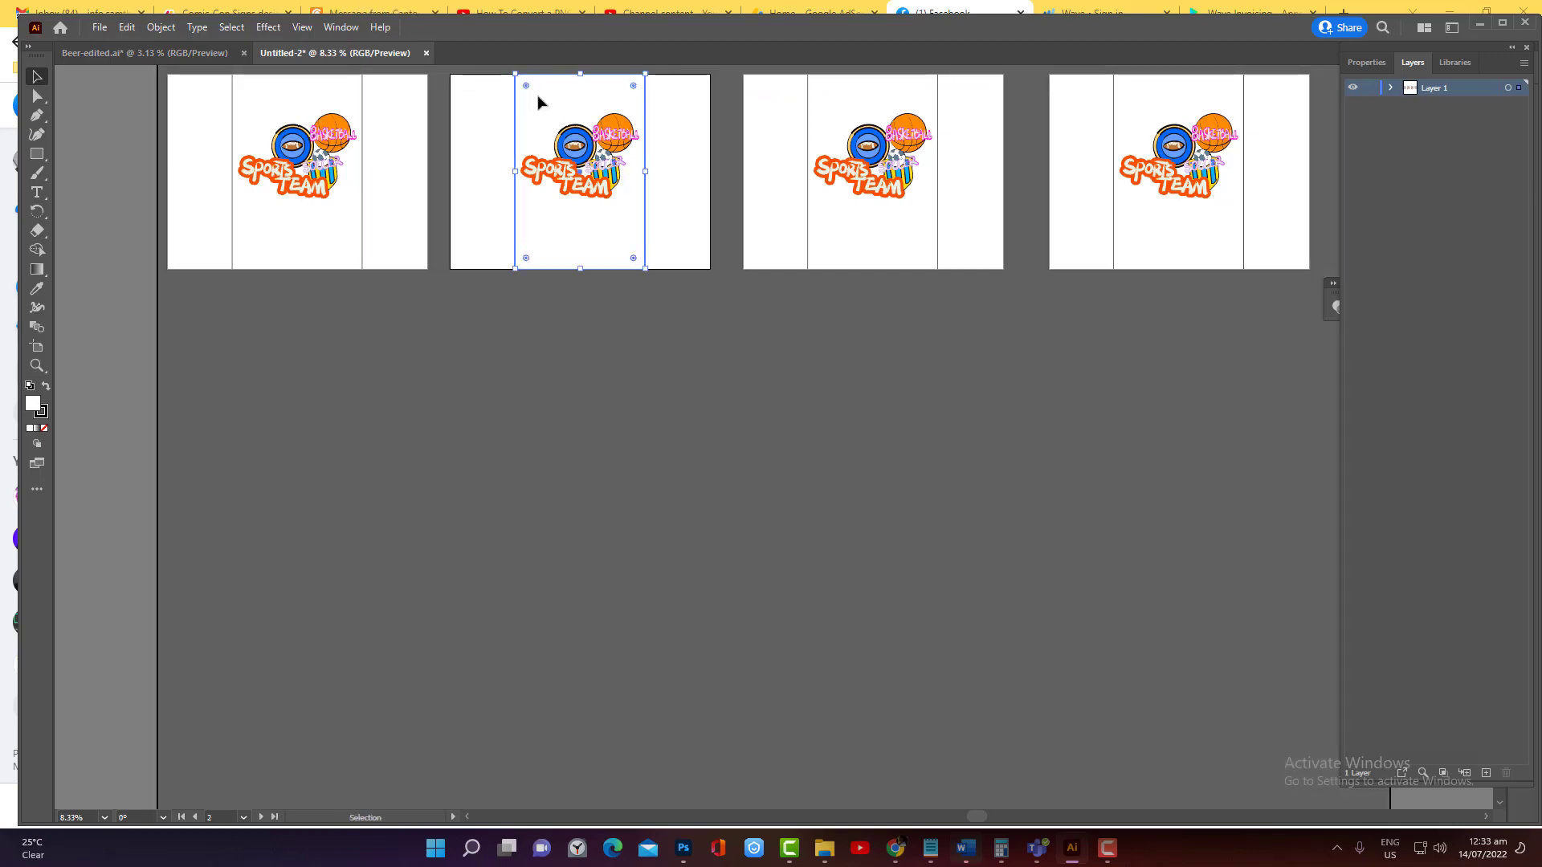
left_click(574, 170)
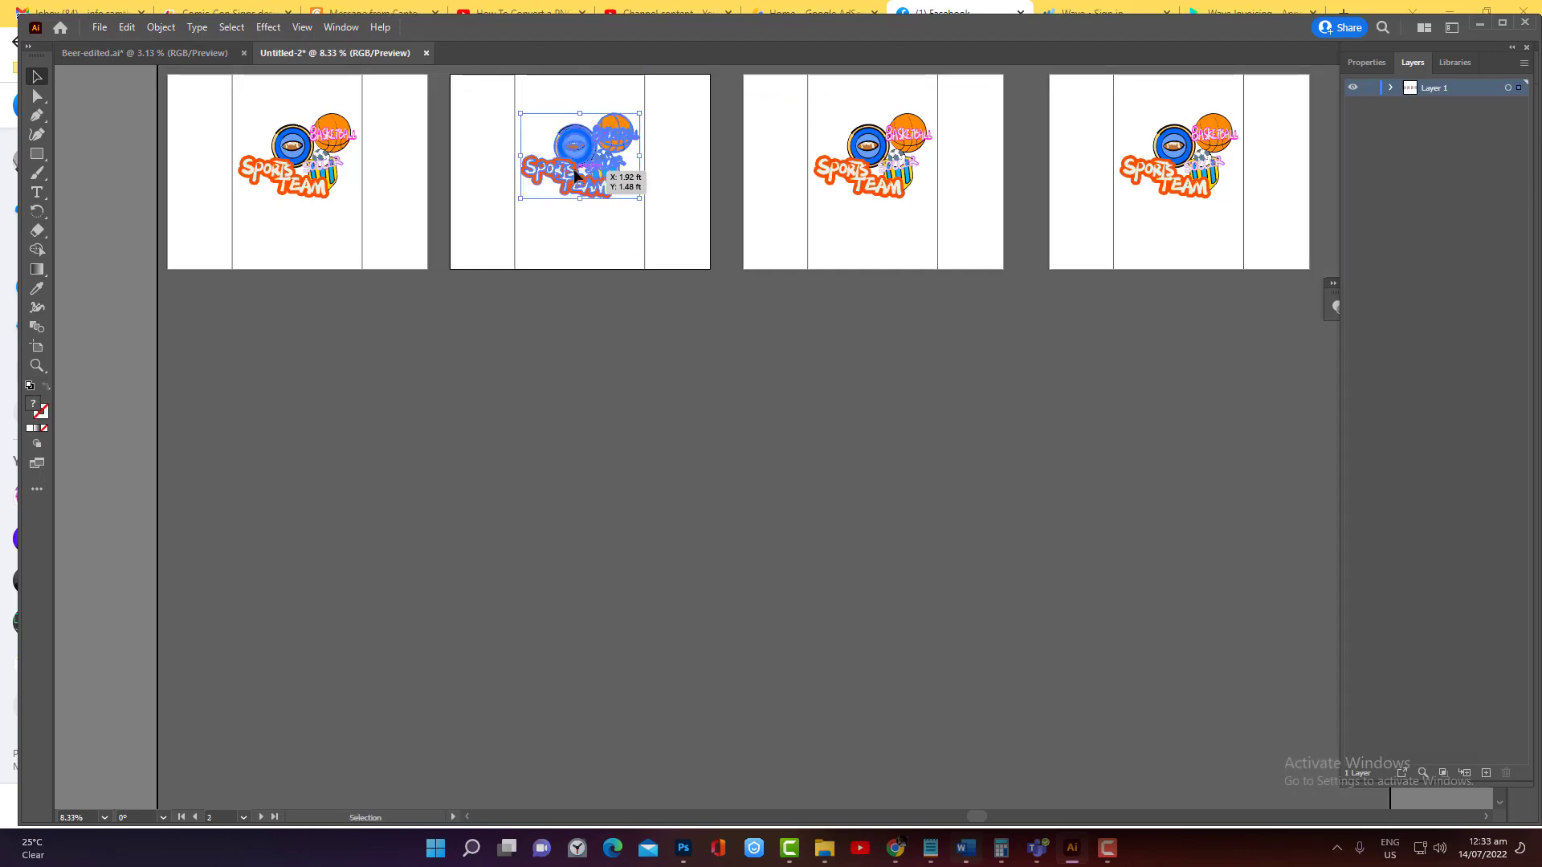
key("Delete")
scroll(616, 379, "up", 1)
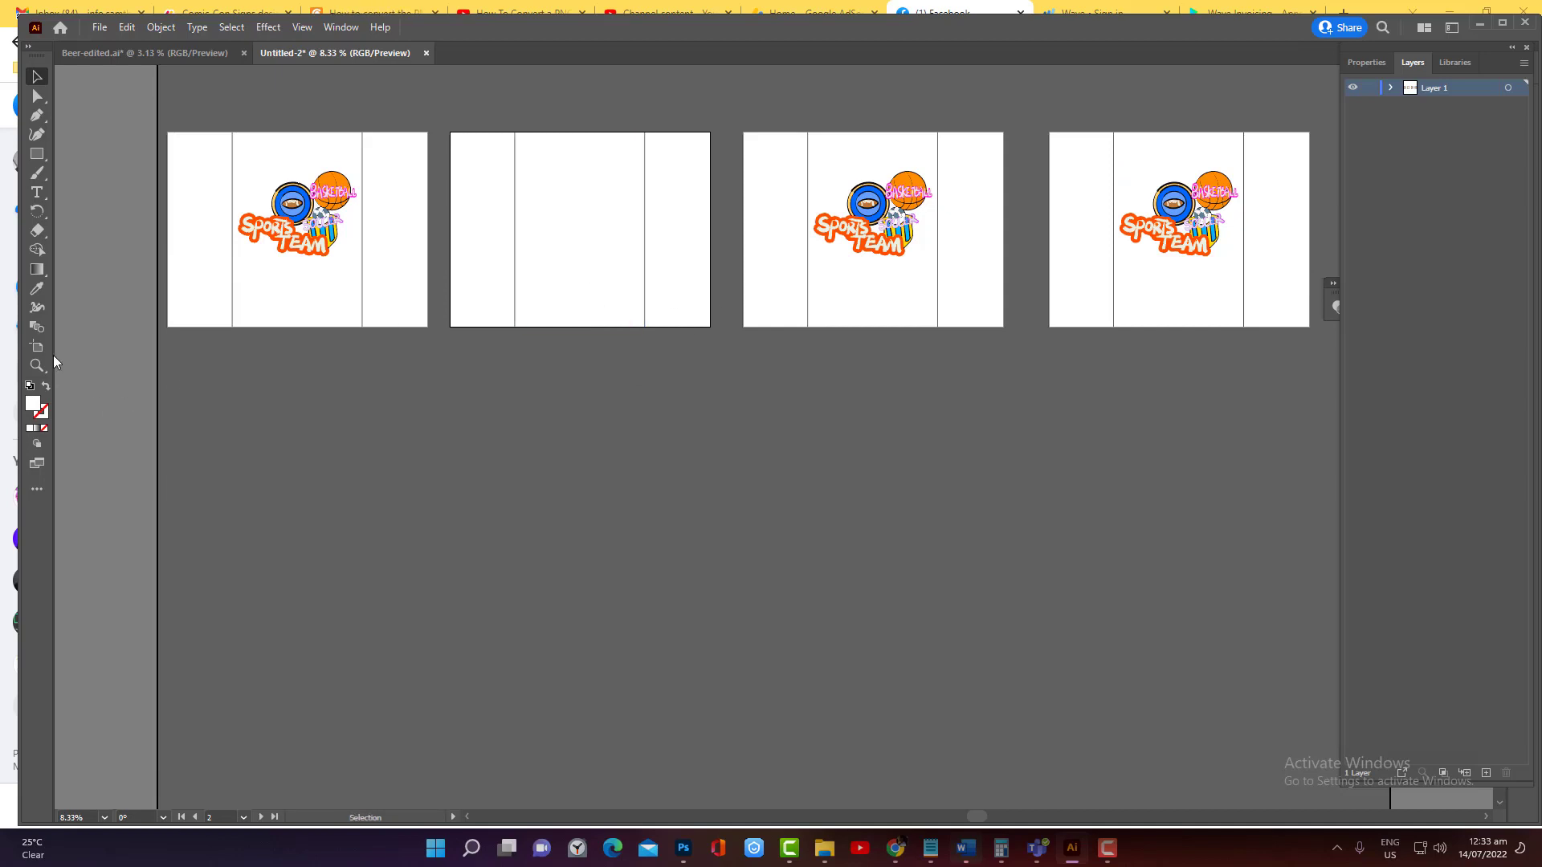
Try to paste the cut beer artwork onto the Phone artboard
key("ctrl+v")
left_click(944, 449)
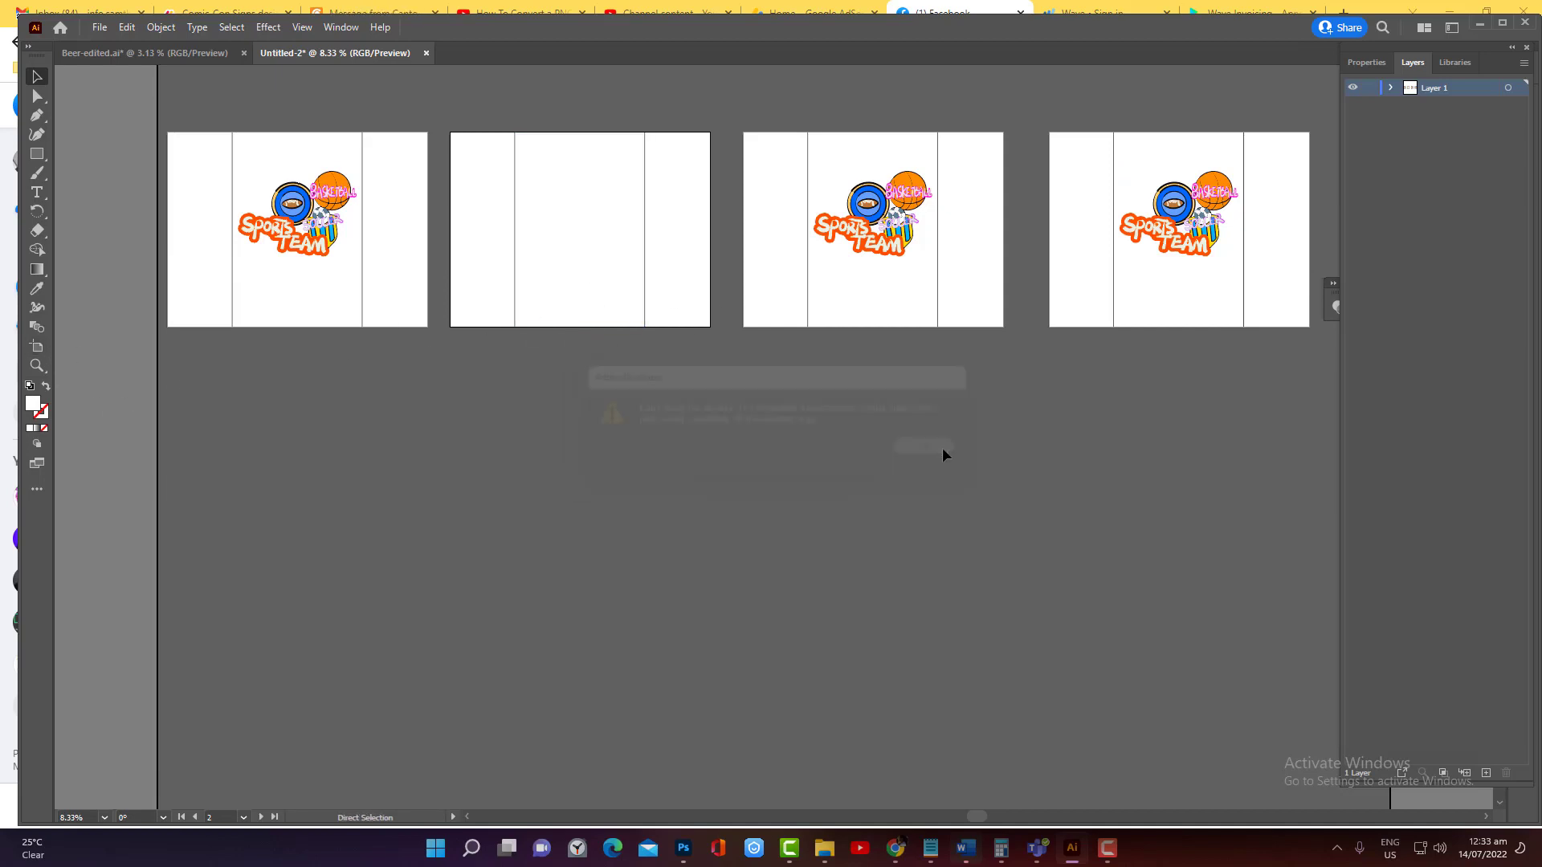
left_click(585, 240)
key("ctrl+v")
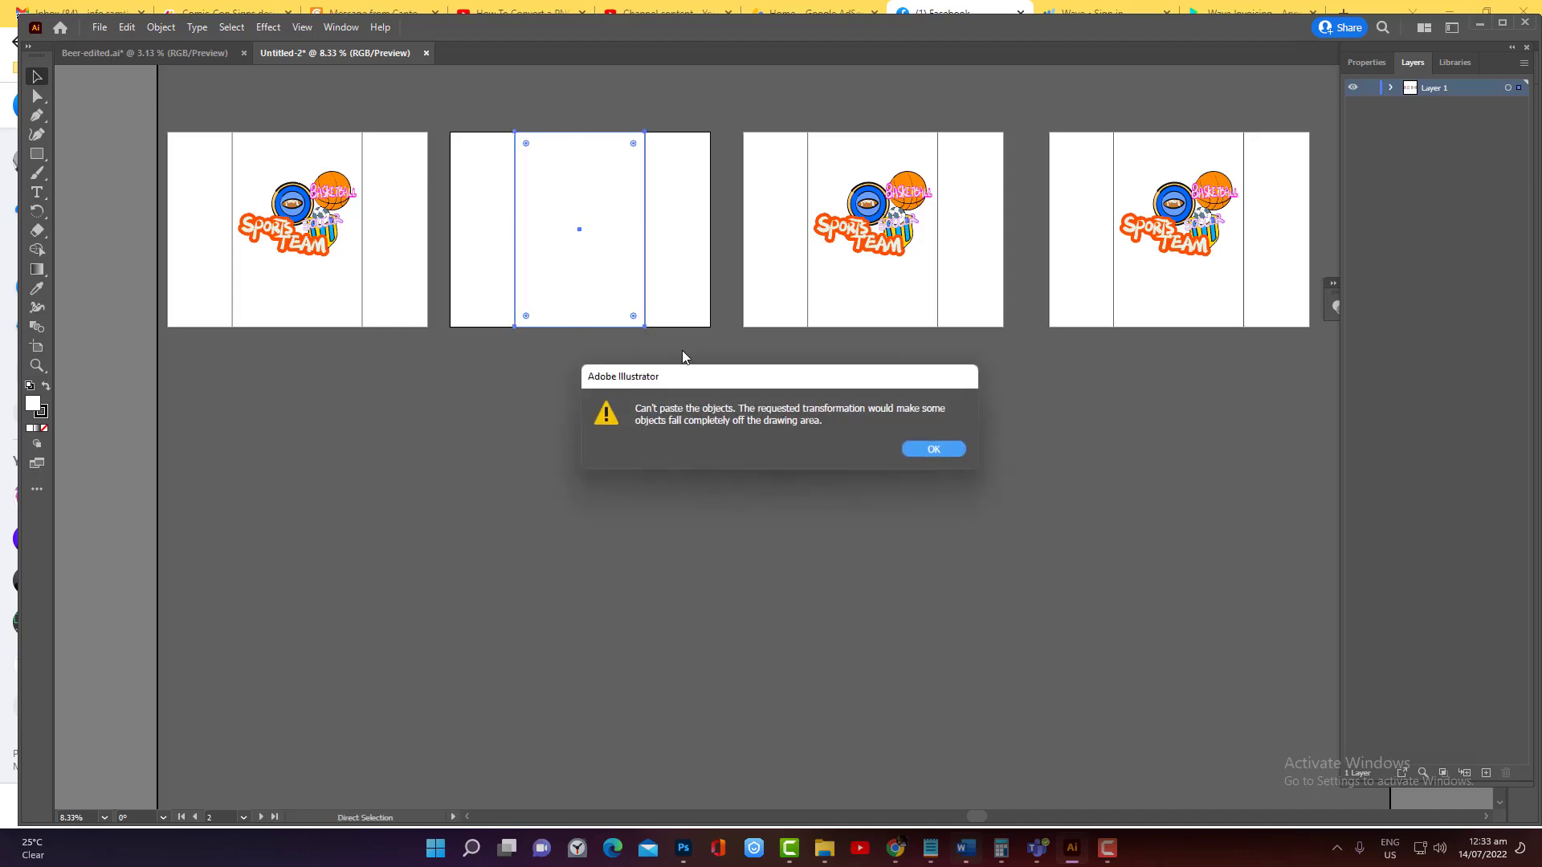
left_click(935, 450)
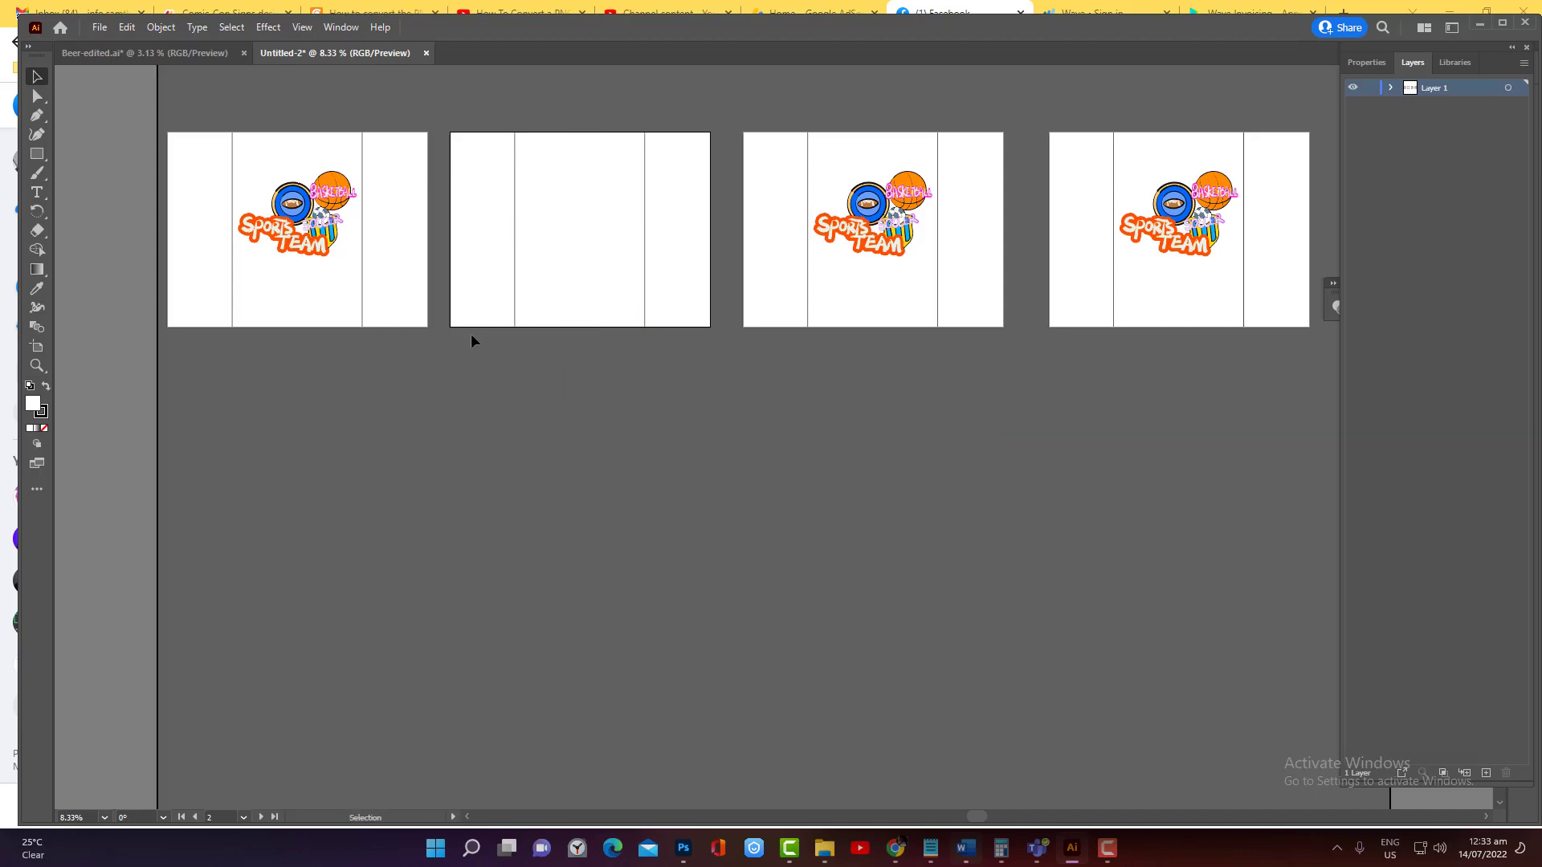
Select the centre rectangle of the Phone artboard up close and try pasting the beer artwork there once more
scroll(471, 338, "up", 2)
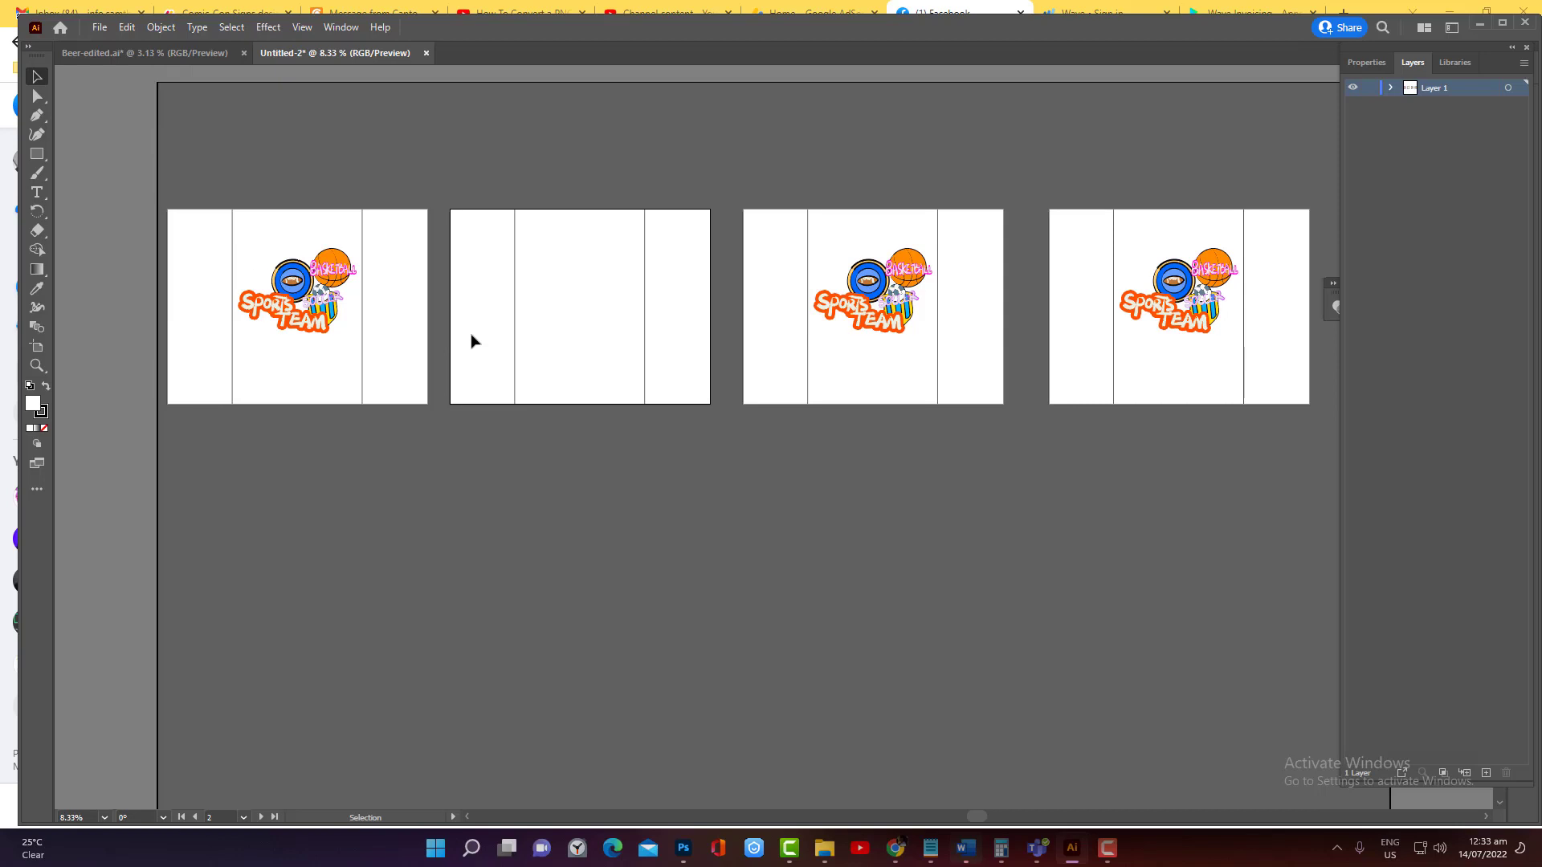
left_click(37, 365)
left_click(592, 315)
left_click(788, 376)
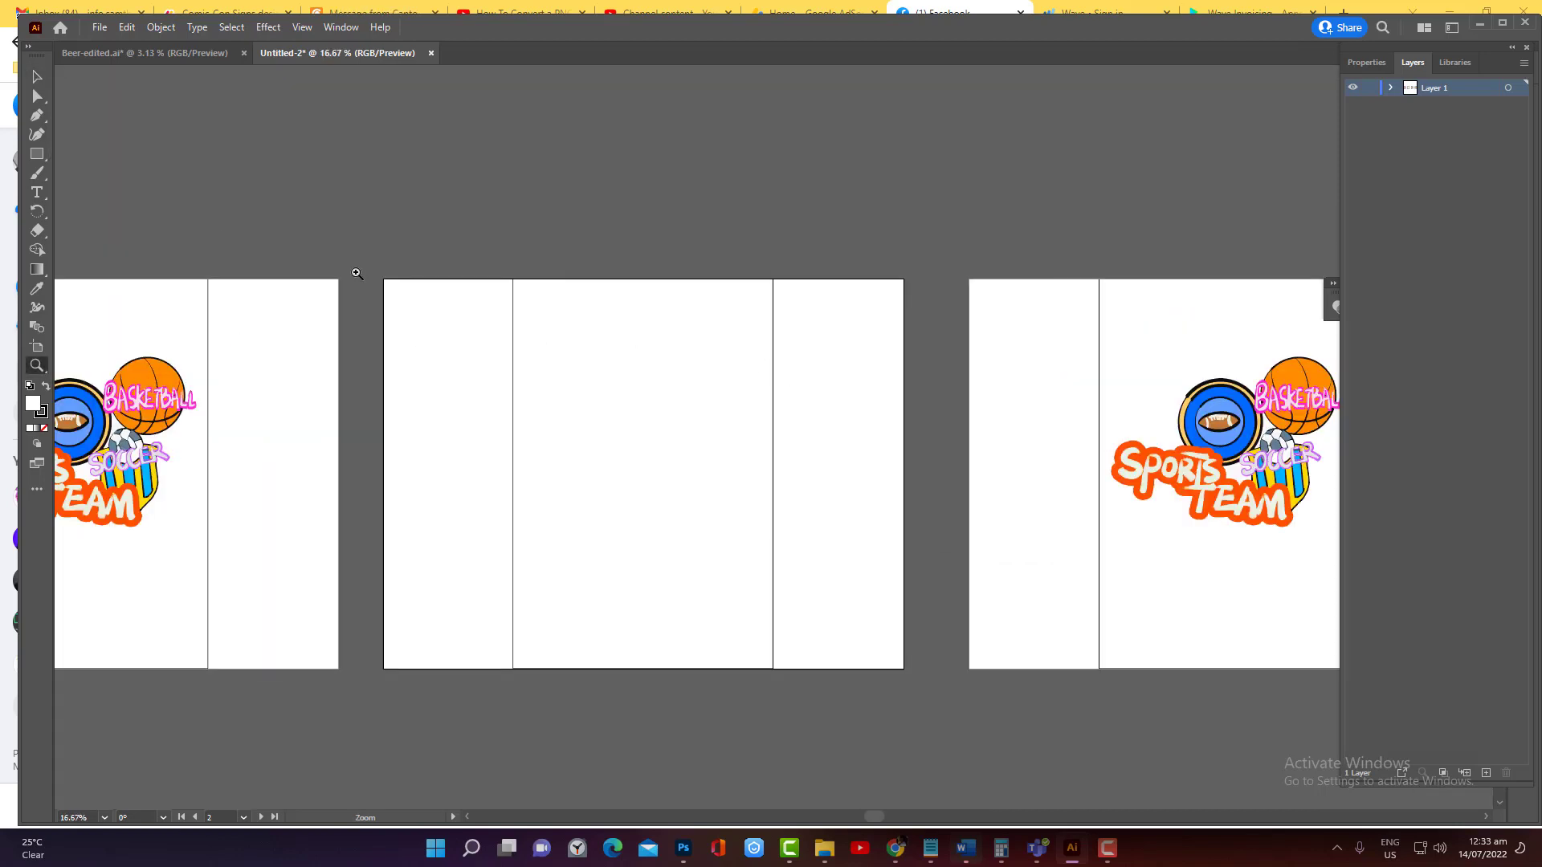
left_click(37, 77)
left_click(619, 402)
key("ctrl+v")
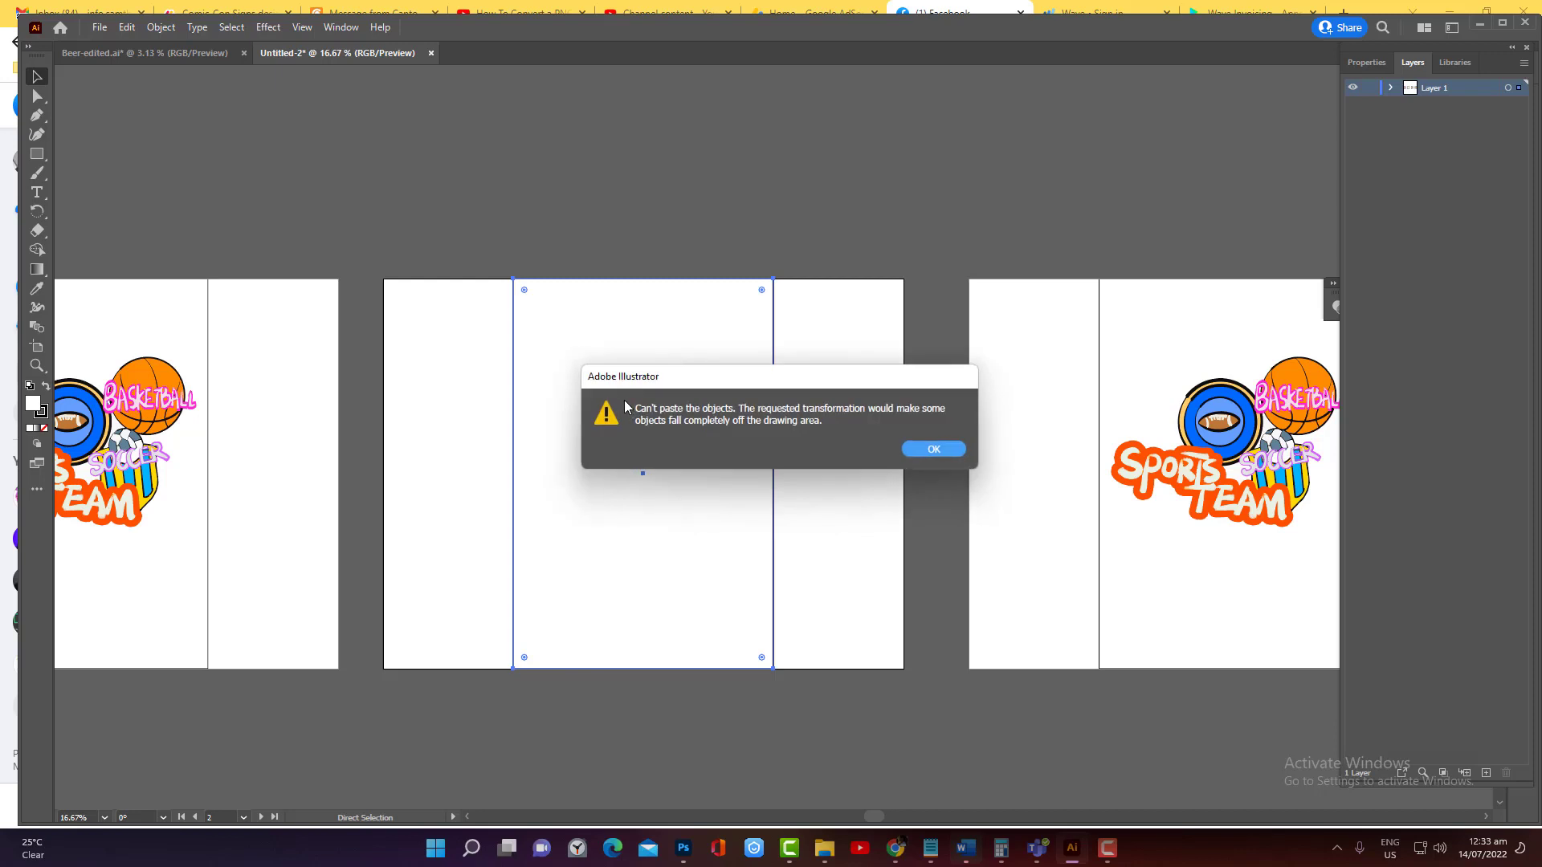
key("Return")
Delete the restored sports team artwork from the Phone artboard, leaving its centre rectangle in place
key("shift+o")
left_click(36, 78)
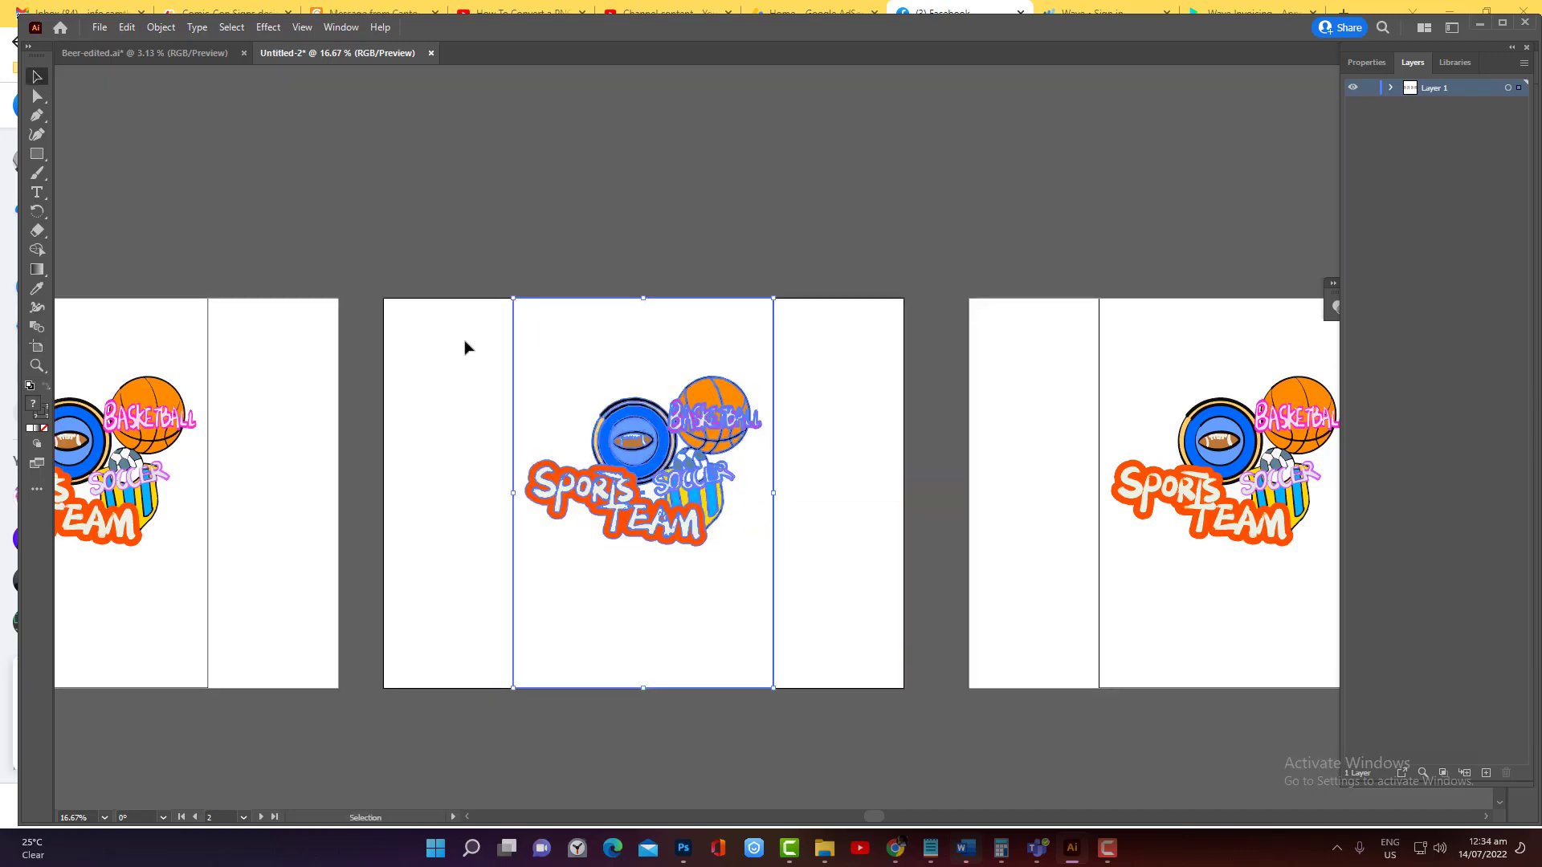
left_click(795, 440)
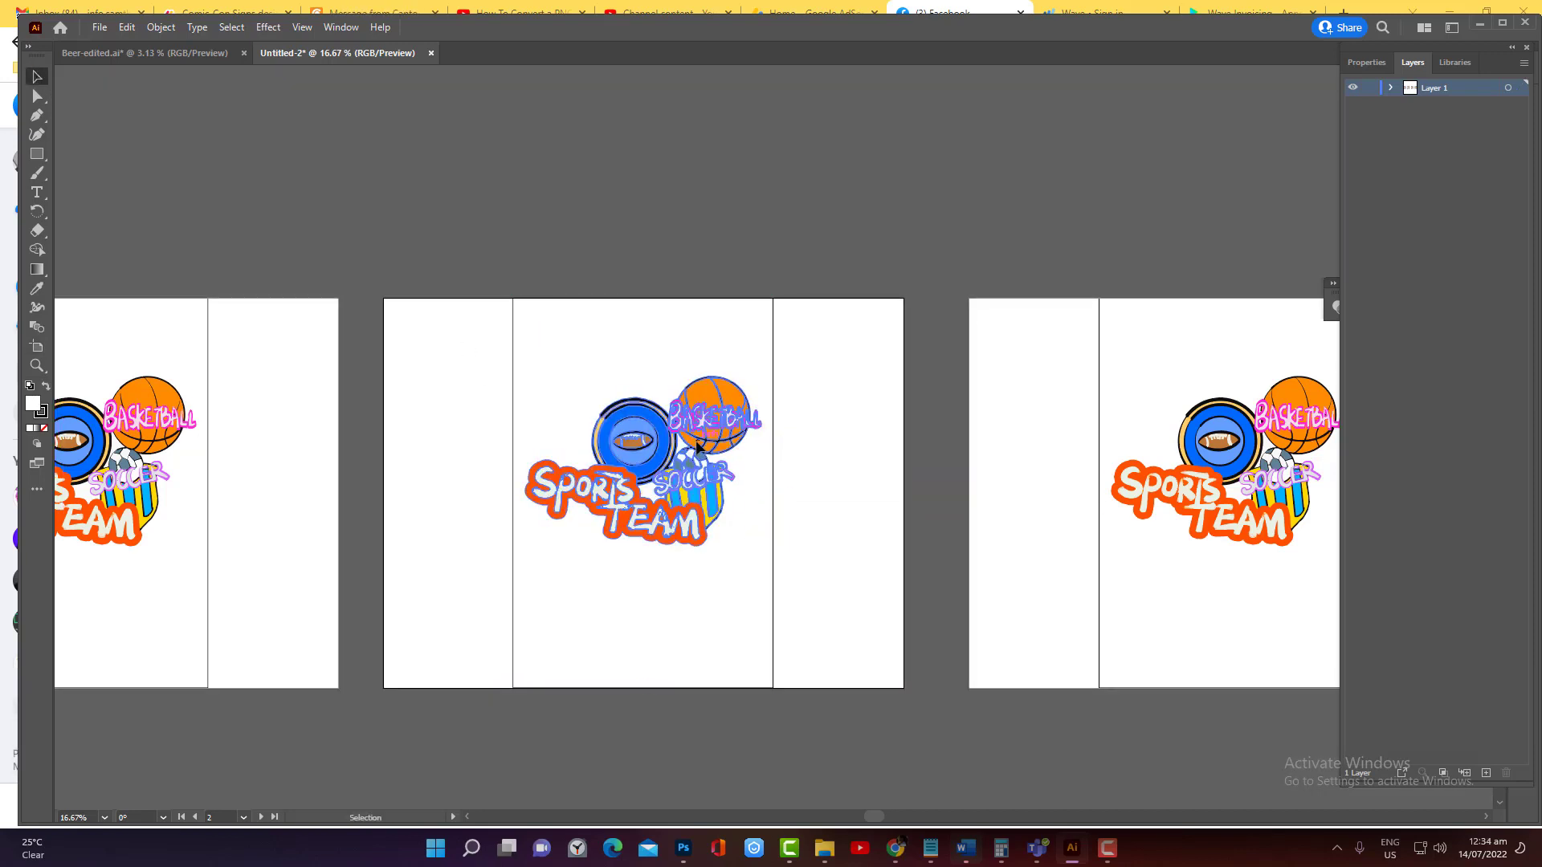
left_click(678, 441)
key("Delete")
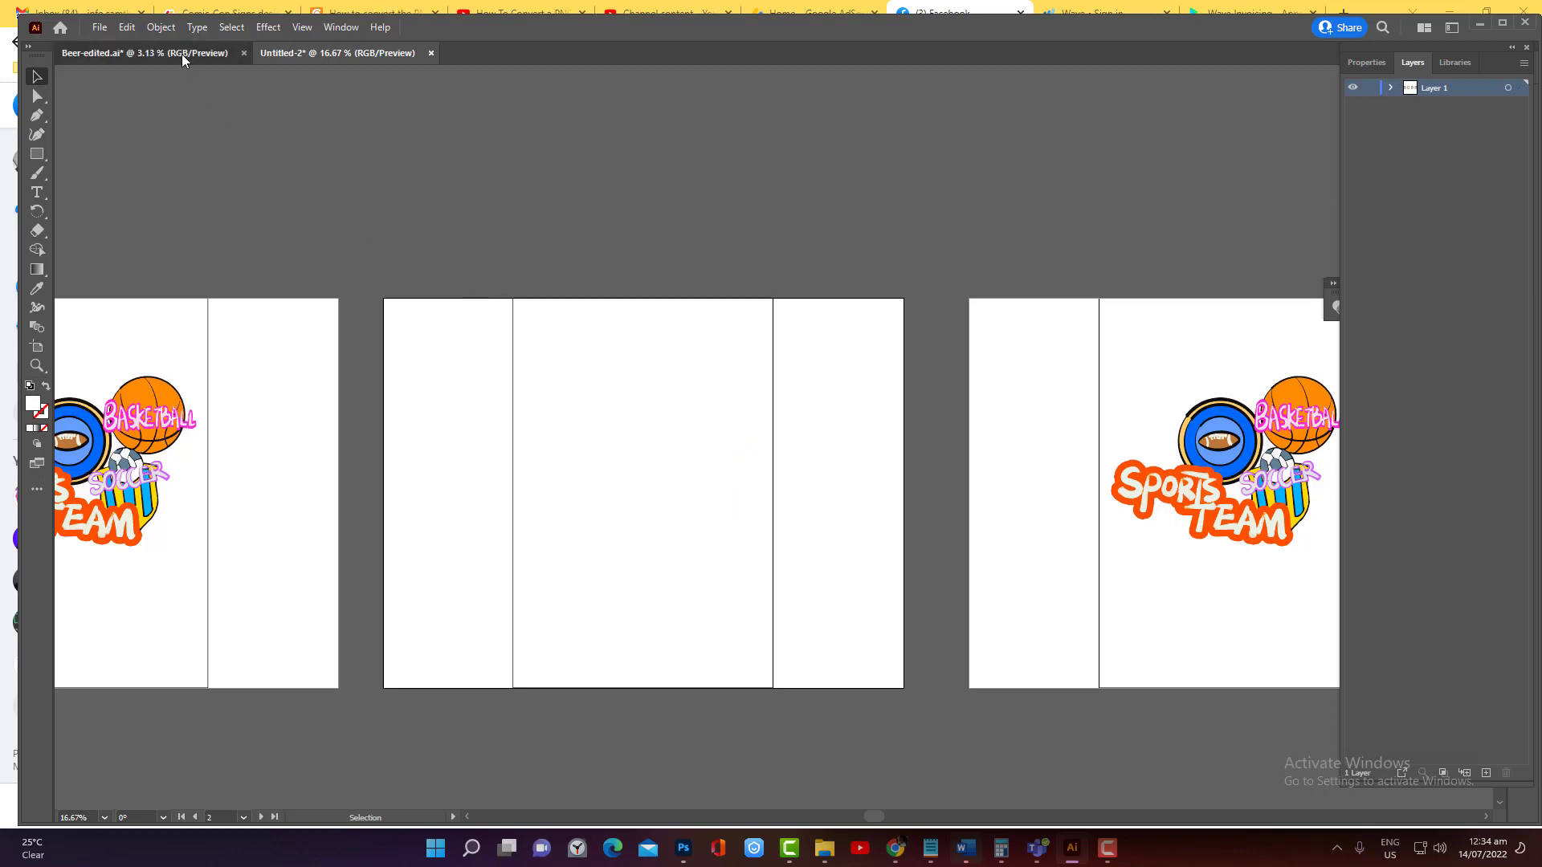
Float the Beer-edited.ai window to copy its beer artwork across onto the Phone artboard in Untitled-2, and close Beer-edited.ai
left_click_drag(182, 54, 494, 535)
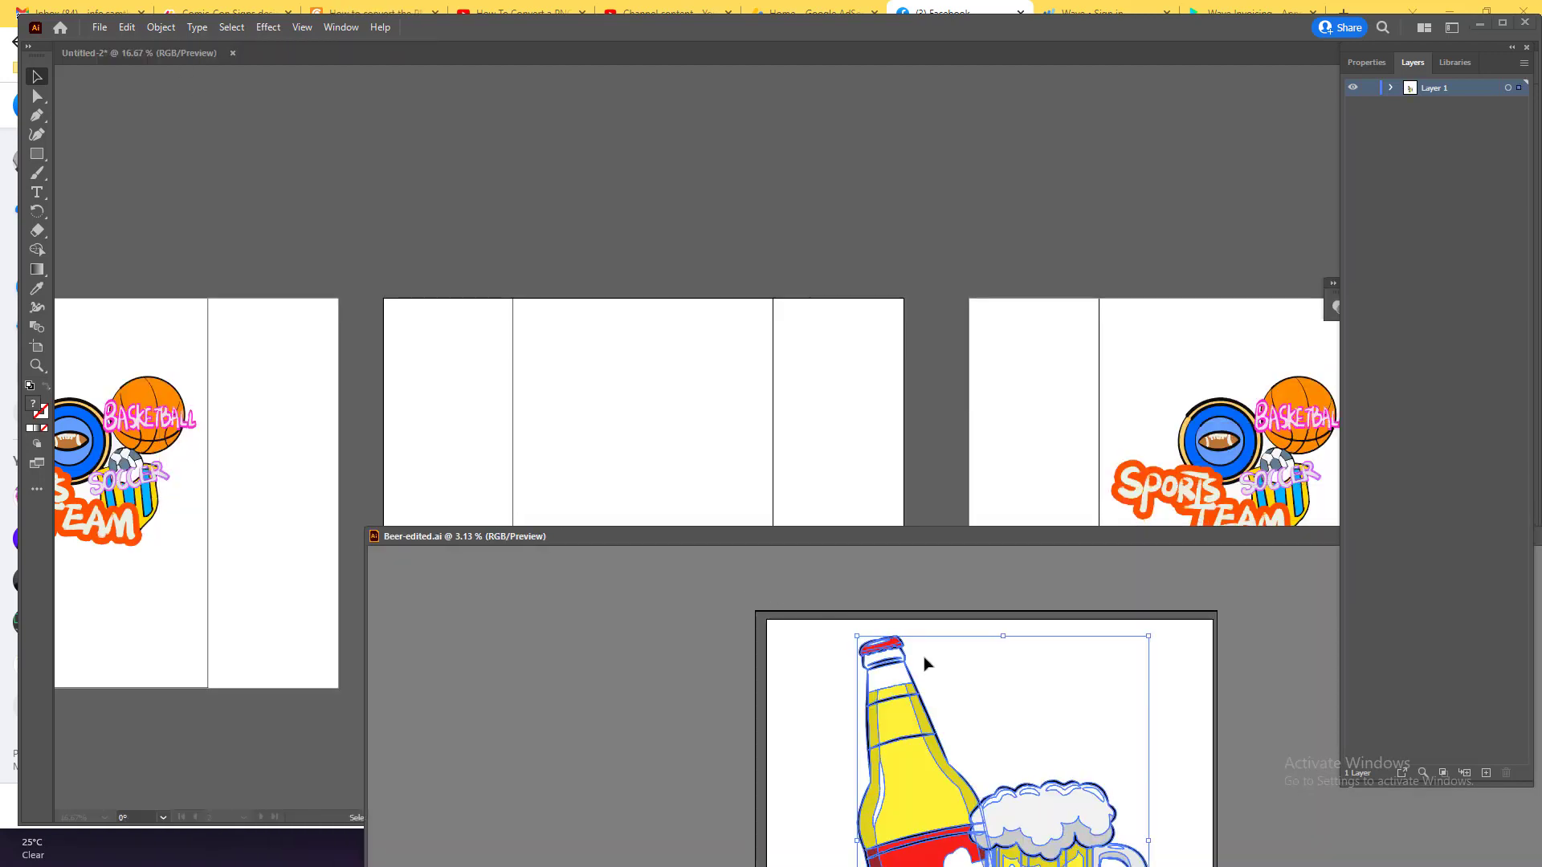
left_click_drag(861, 539, 546, 521)
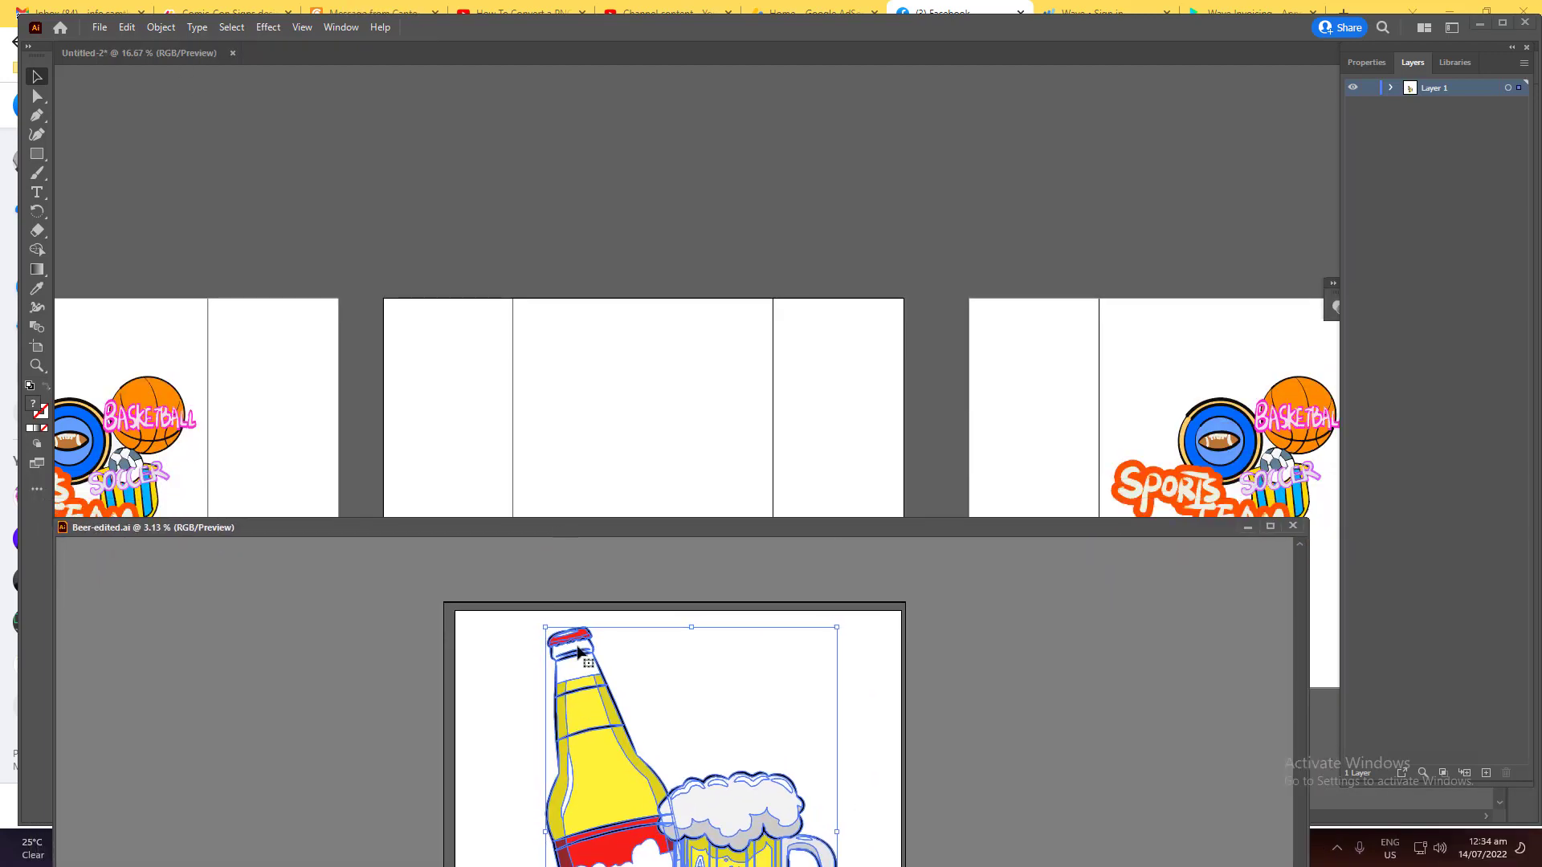
left_click_drag(585, 657, 562, 371)
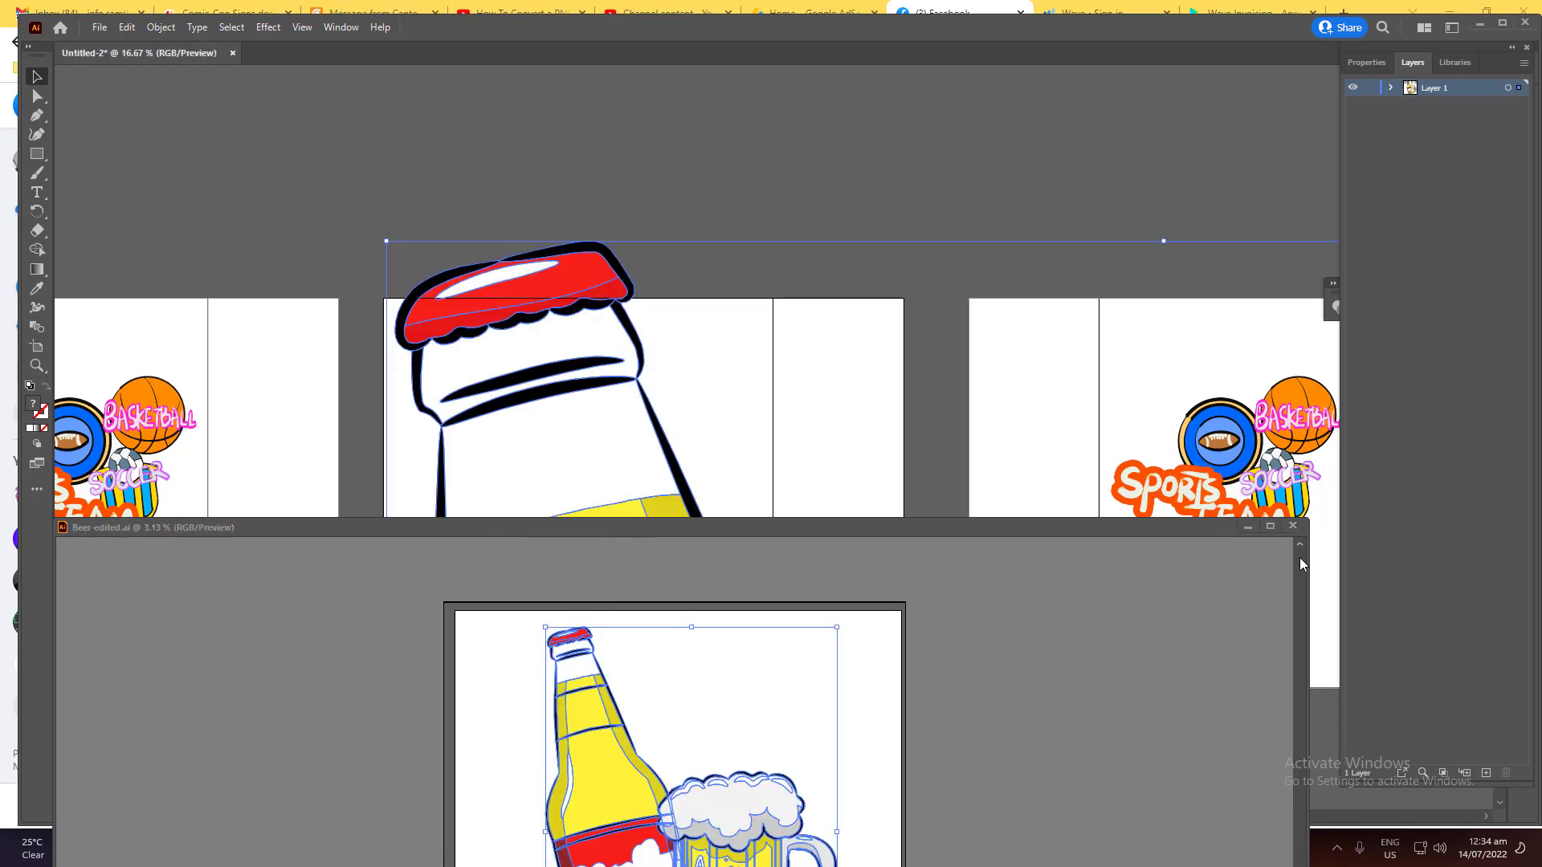
left_click(1292, 526)
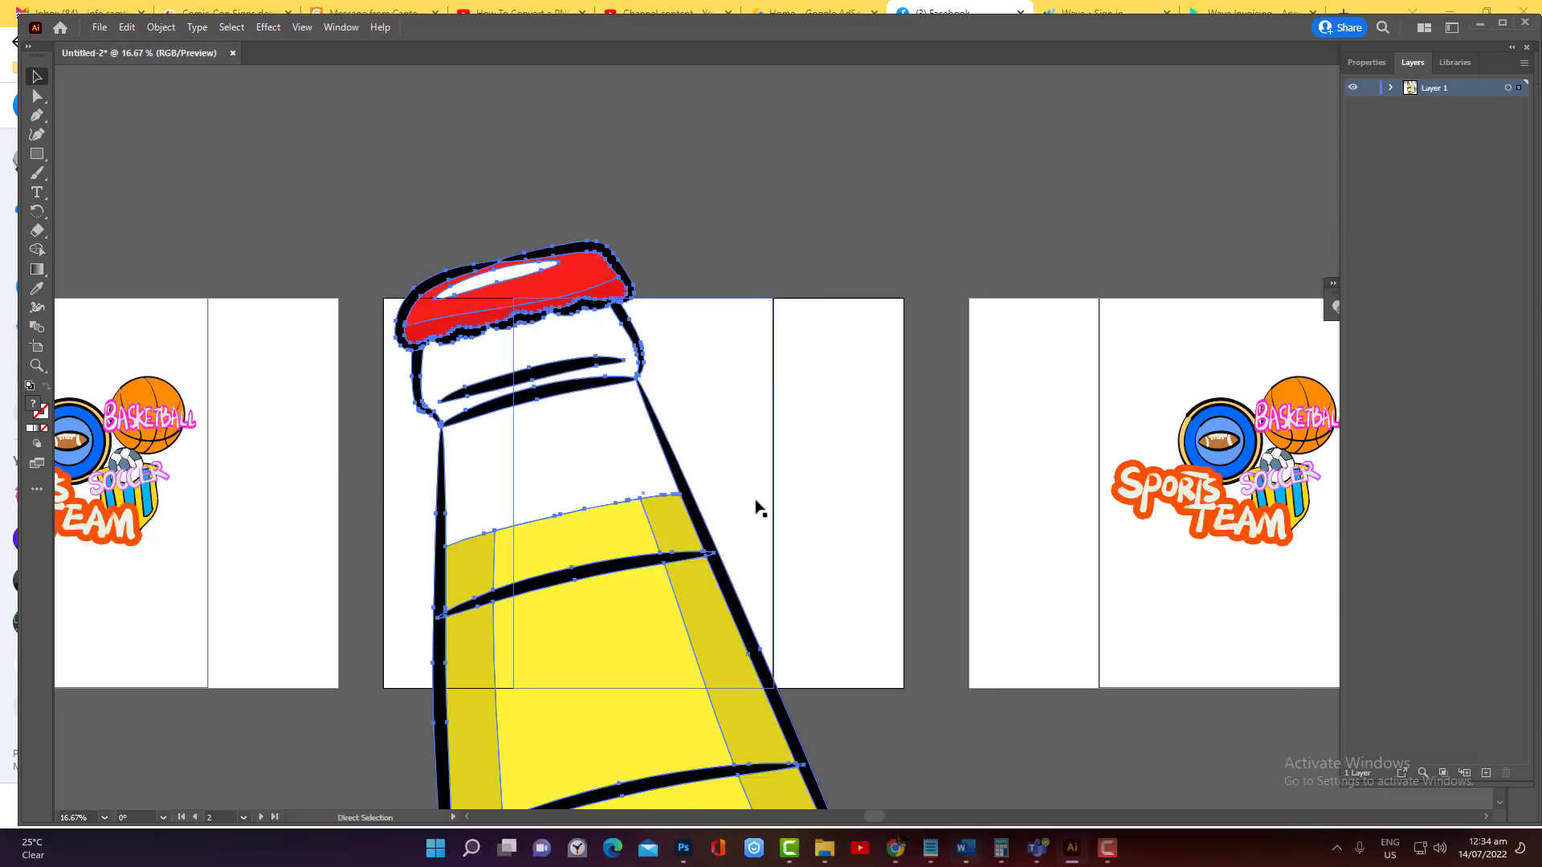
Scale the oversized beer artwork down proportionally until it fits inside the Phone artboard's centre rectangle
key("ctrl+minus")
key("ctrl+minus")
key("ctrl+minus")
key("ctrl+minus")
key("ctrl+minus")
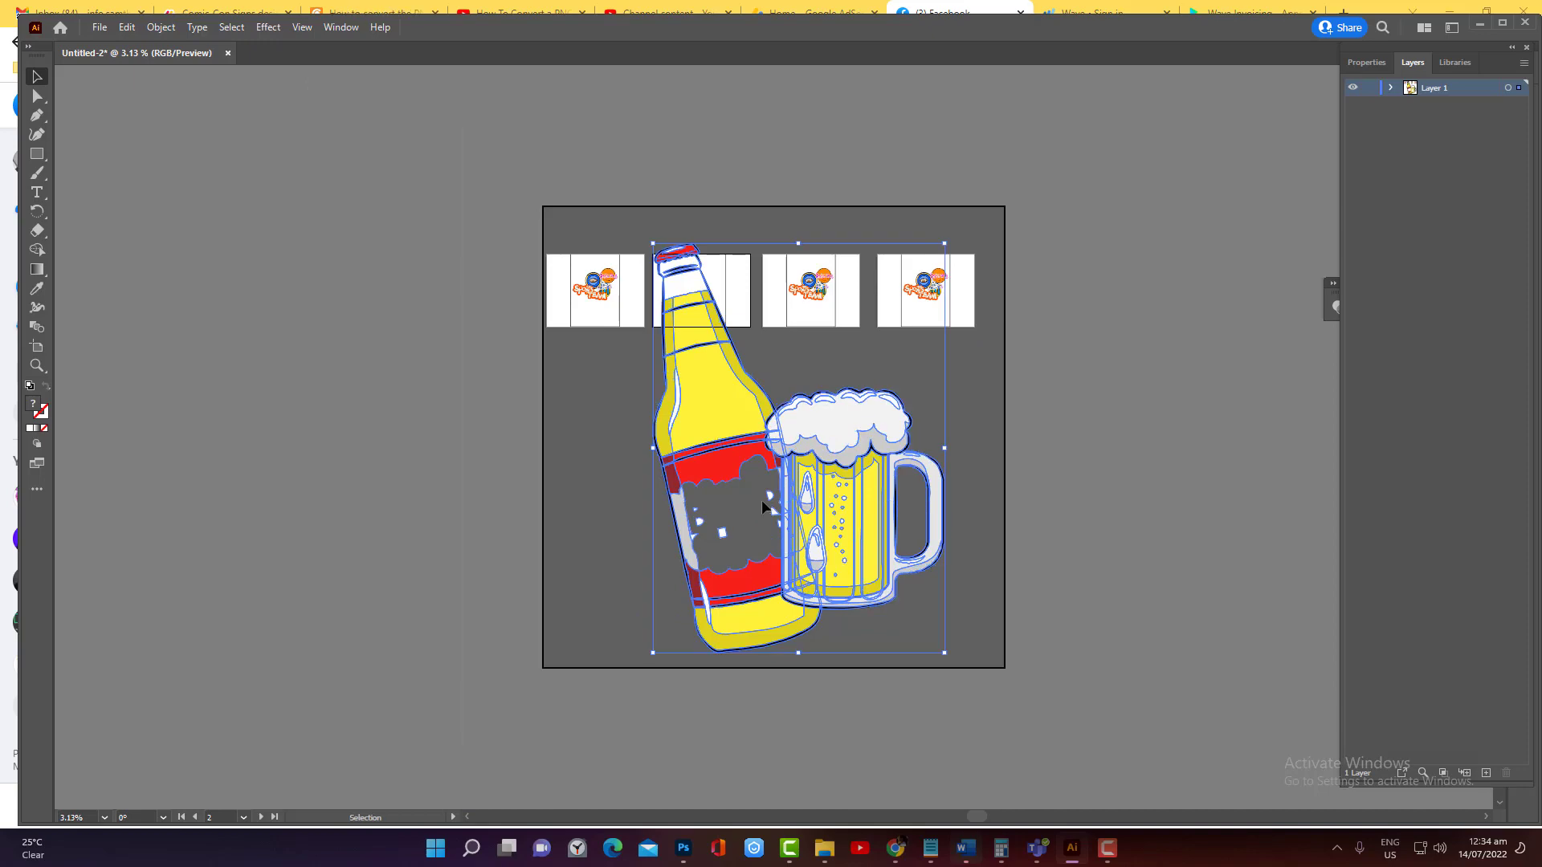
left_click_drag(945, 653, 722, 361)
key("ctrl+z")
left_click_drag(945, 653, 704, 292)
key("ctrl+z")
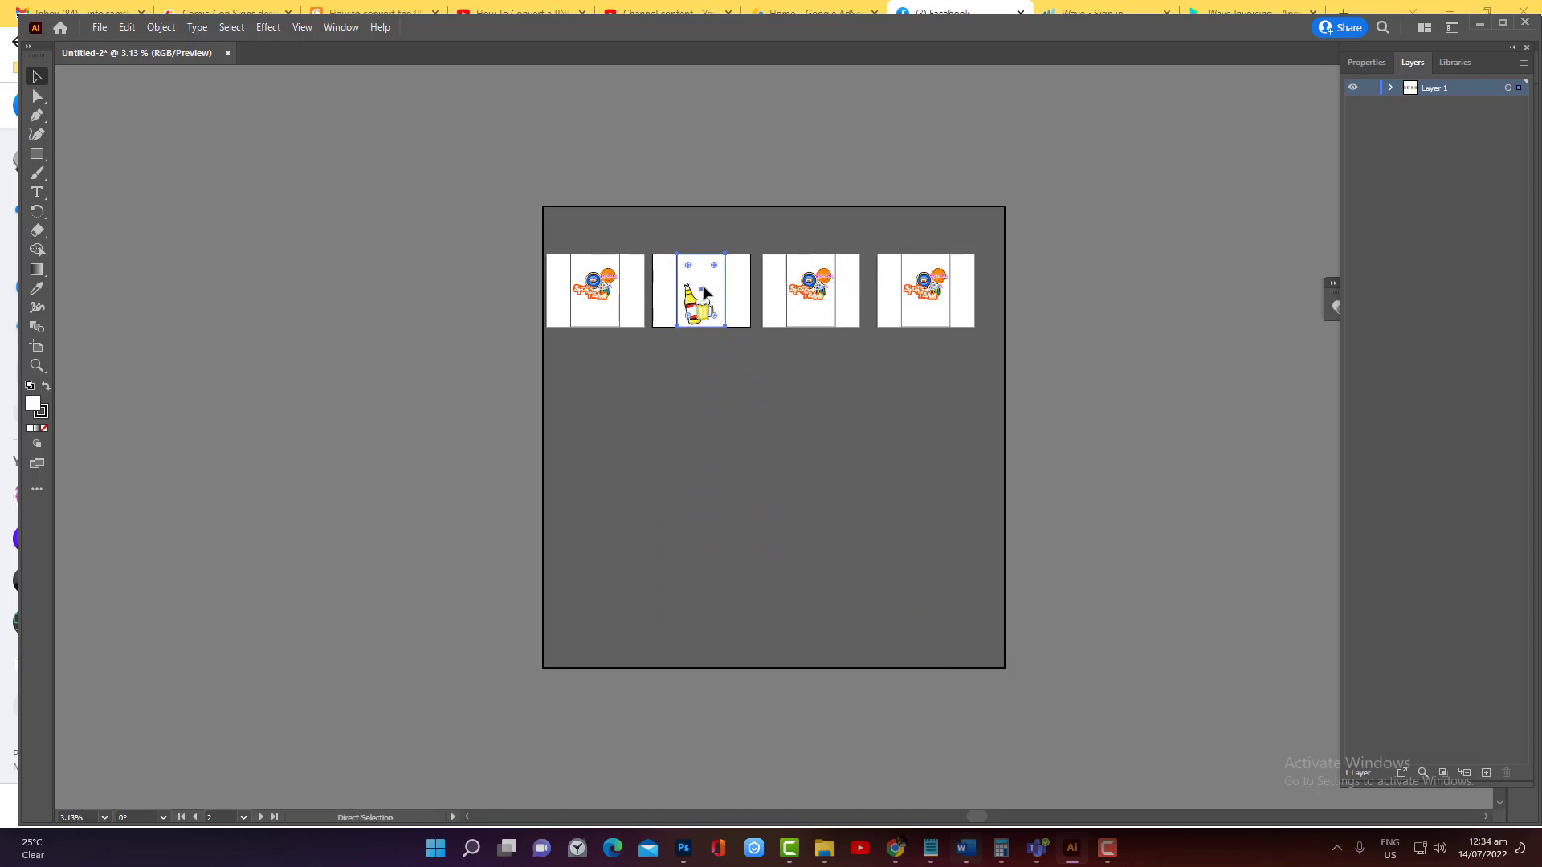
Move the beer bottle and mug up to the middle of the Phone artboard's centre rectangle and deselect them
left_click(704, 315)
key("ctrl+plus")
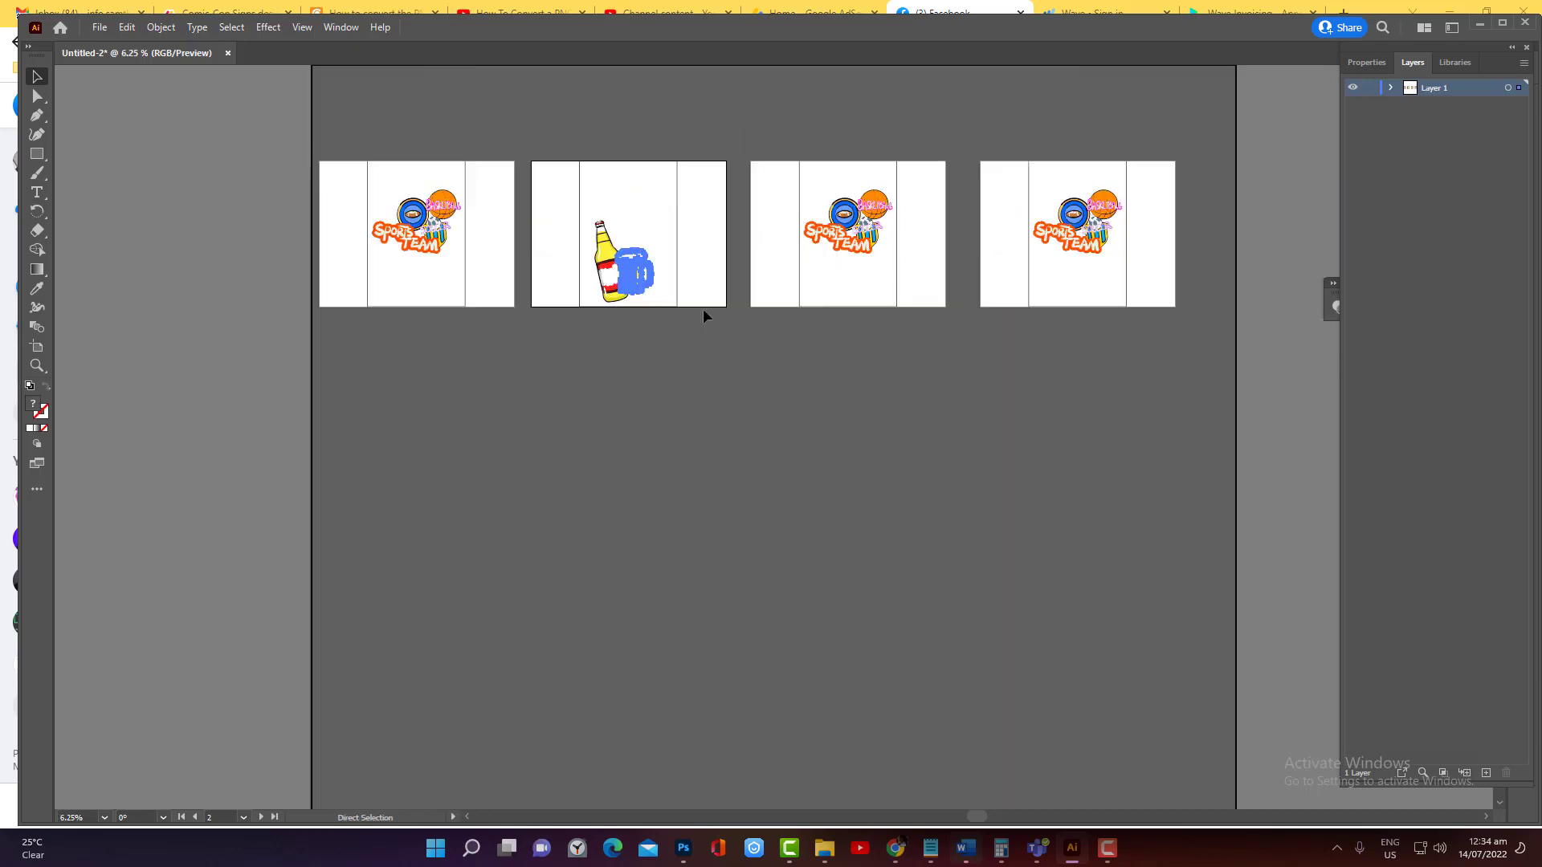
scroll(704, 312, "up", 1)
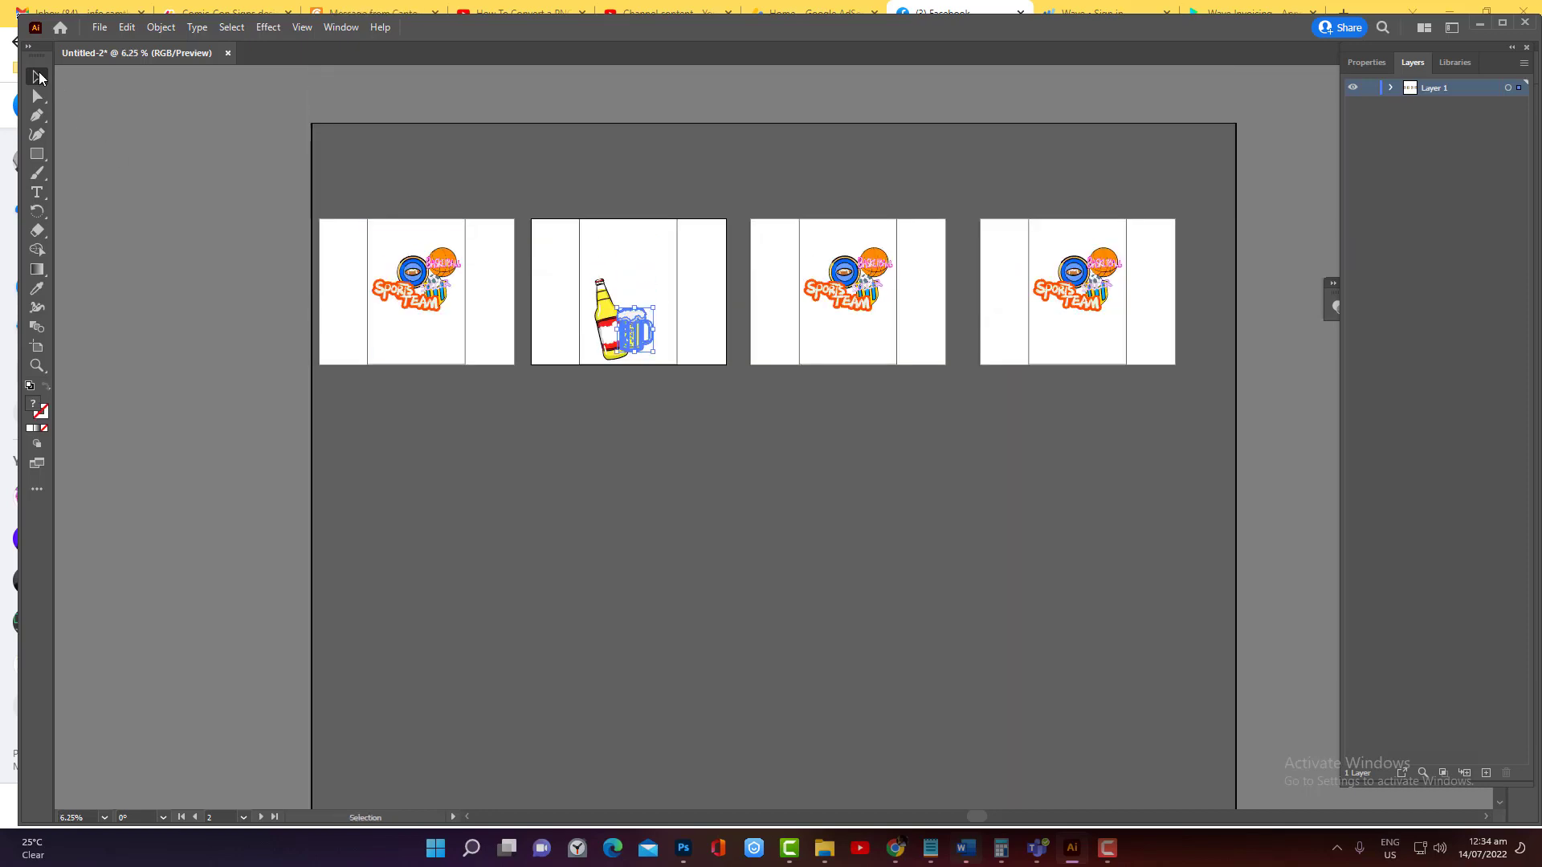
left_click_drag(631, 333, 635, 299)
left_click(570, 400)
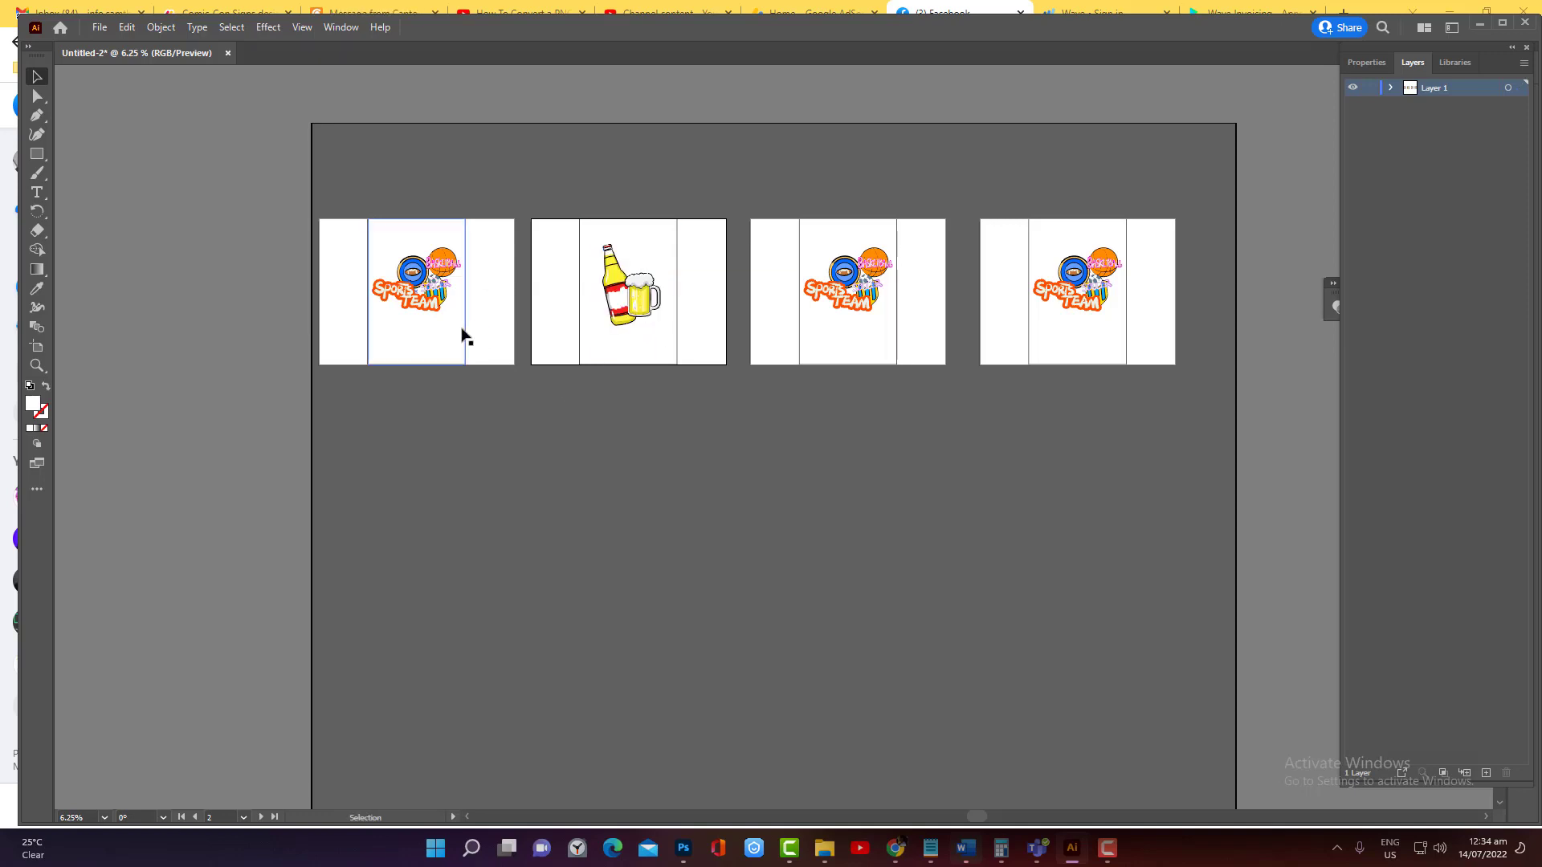
Duplicate the fourth artboard with its sports team artwork and place the copy directly below the Sports team artboard
key("ctrl+minus")
key("ctrl+minus")
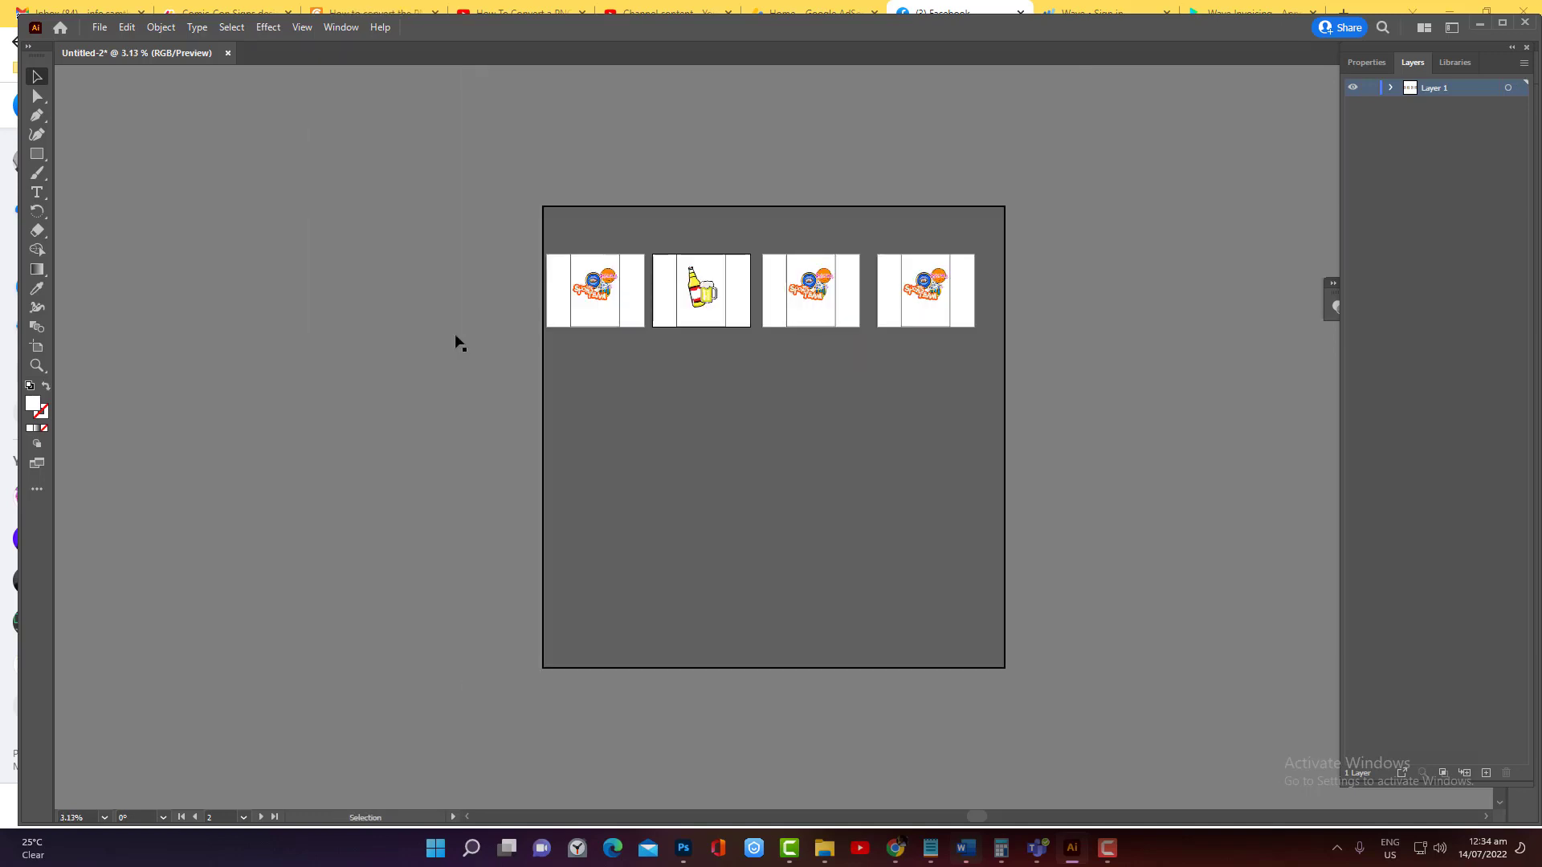
left_click(36, 346)
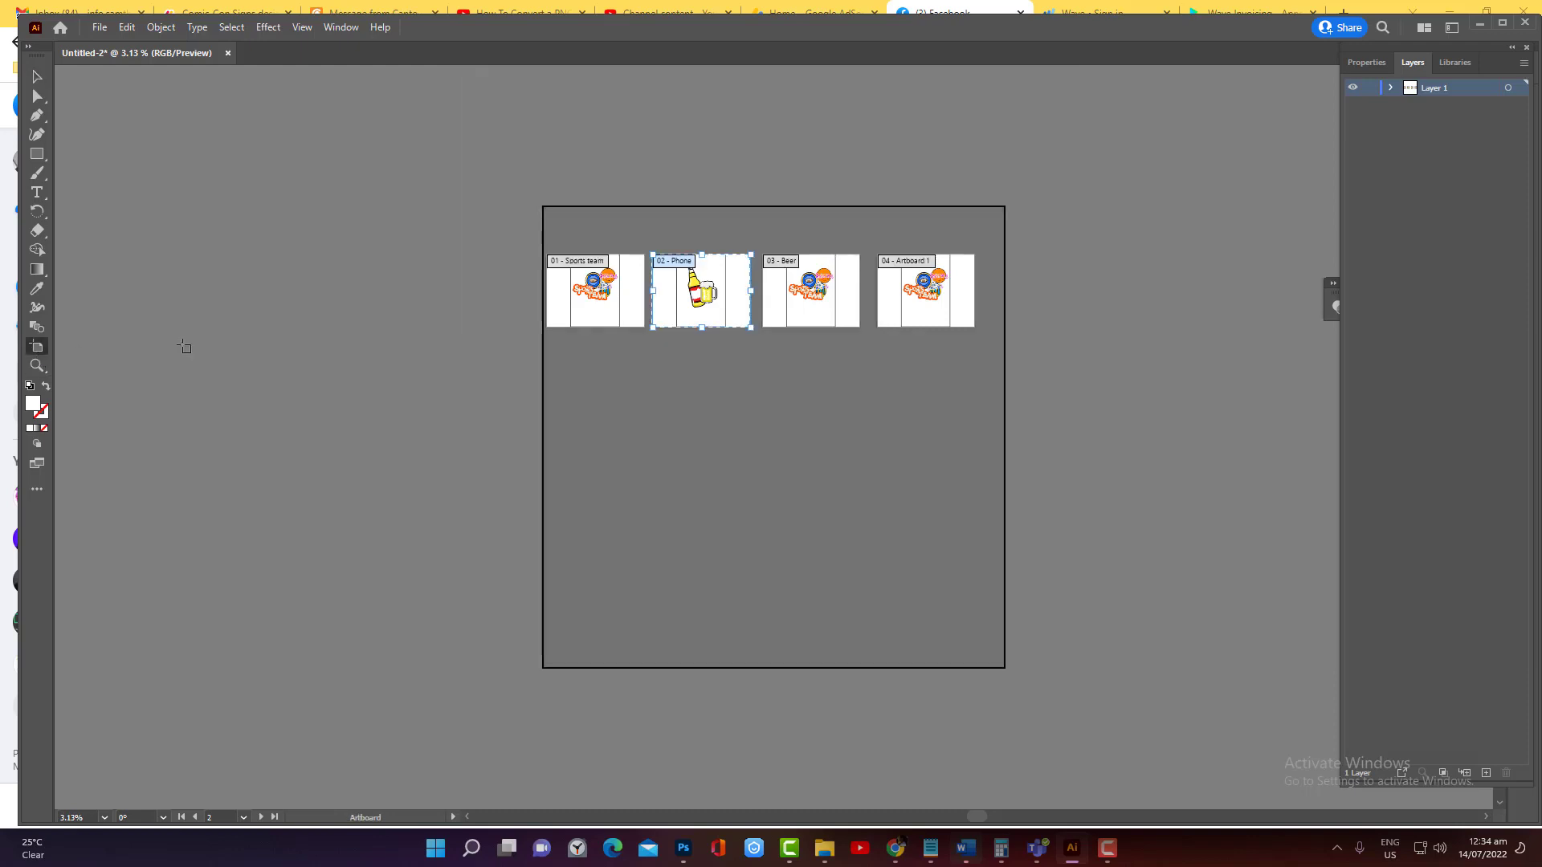
left_click(901, 322)
key("ctrl+v")
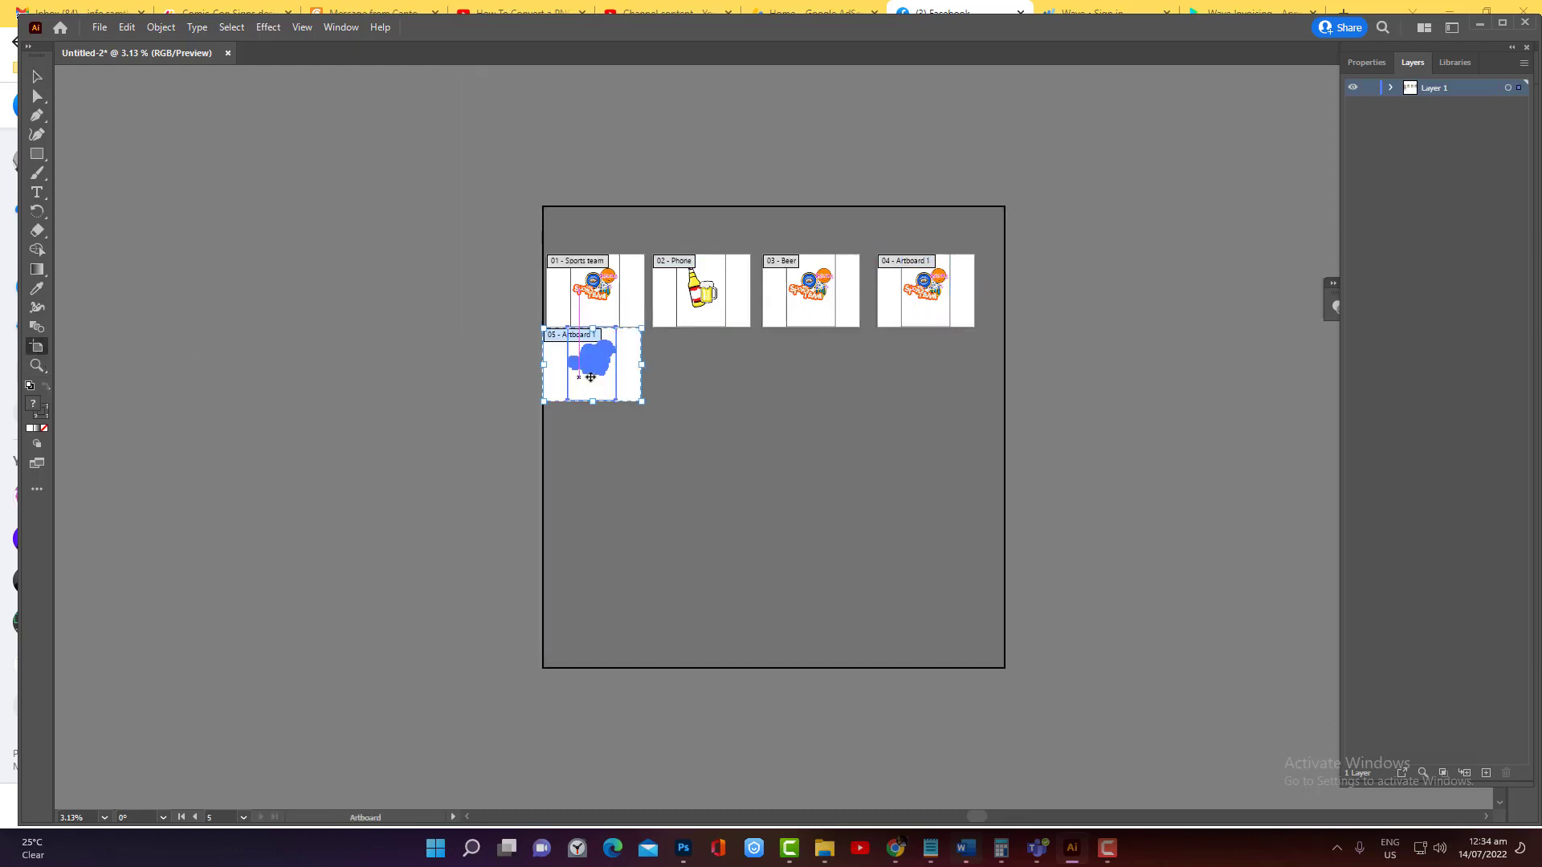
left_click_drag(593, 375, 599, 386)
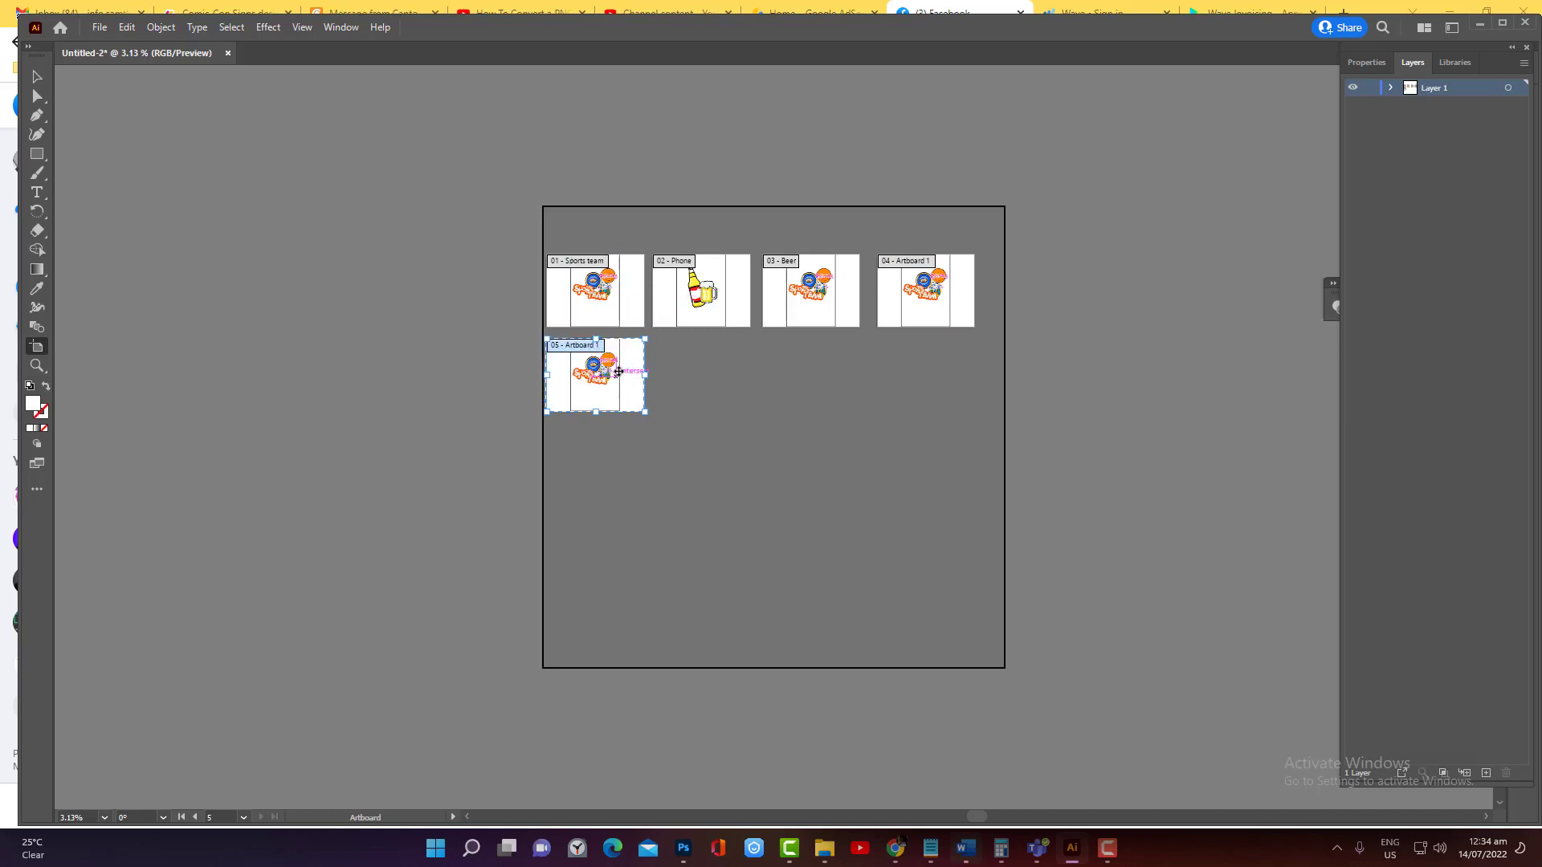